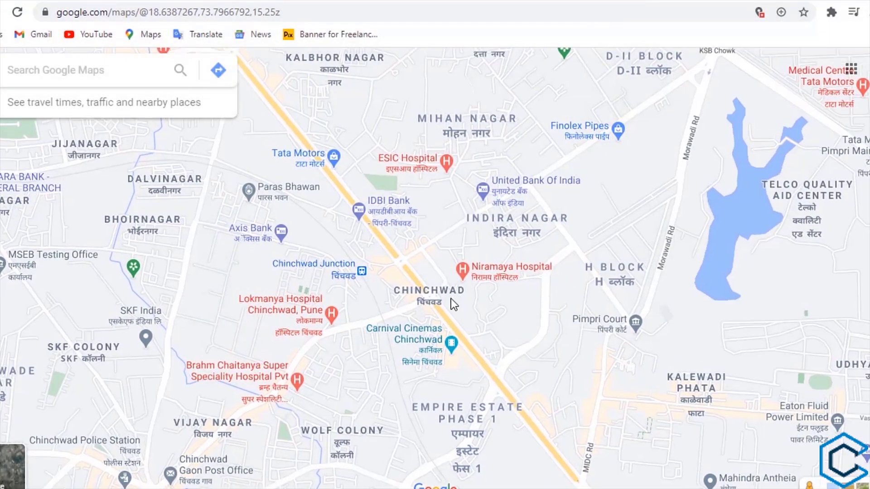
Zoom the Google map in on Chinchwad near Chikhali - Kaspate Vasti BRTS Rd
scroll(442, 294, up, 3)
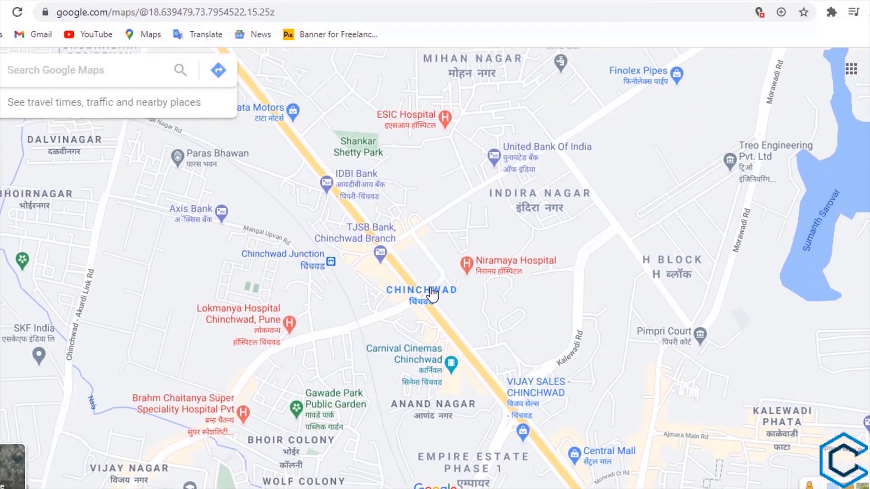
scroll(495, 292, up, 1)
scroll(553, 243, up, 1)
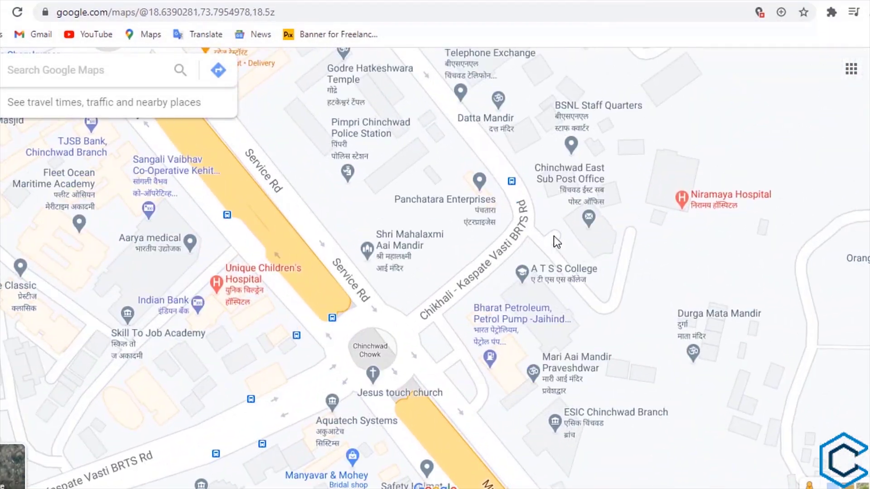
scroll(486, 314, up, 2)
scroll(528, 283, up, 1)
scroll(527, 282, up, 1)
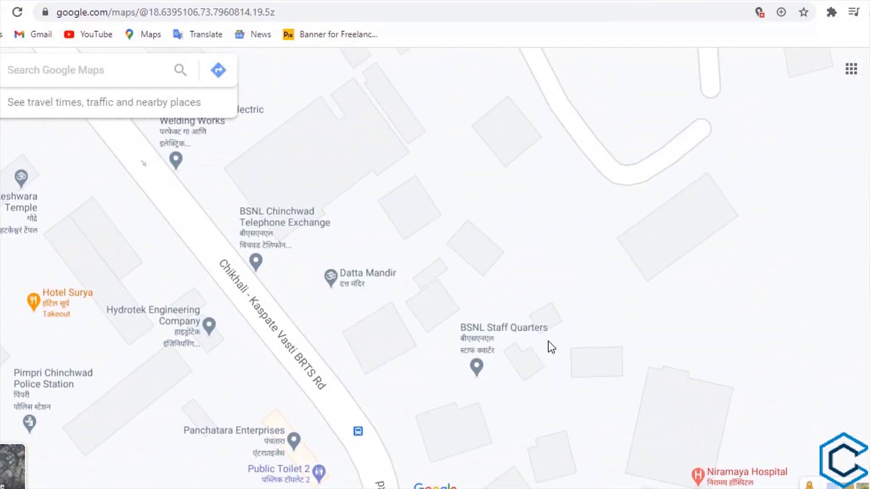
scroll(554, 304, up, 2)
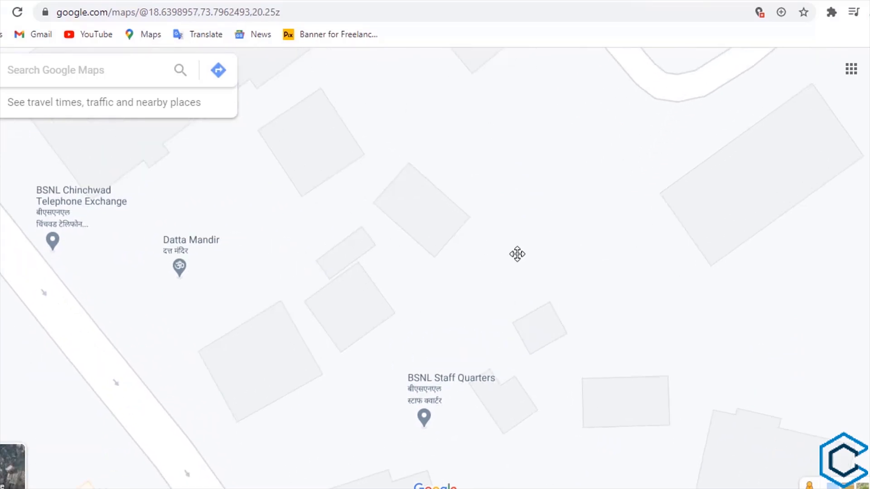
Pan the map to centre the building cluster near BSNL Staff Quarters
drag(516, 253, 557, 206)
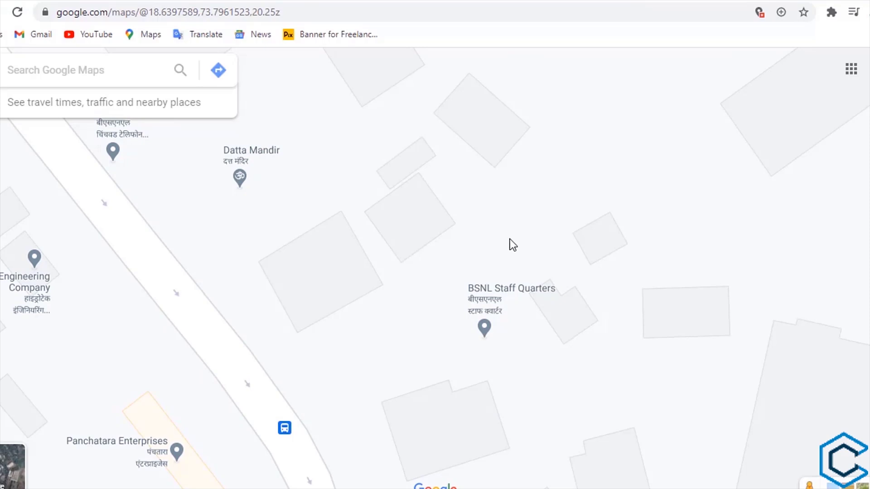
drag(516, 231, 464, 287)
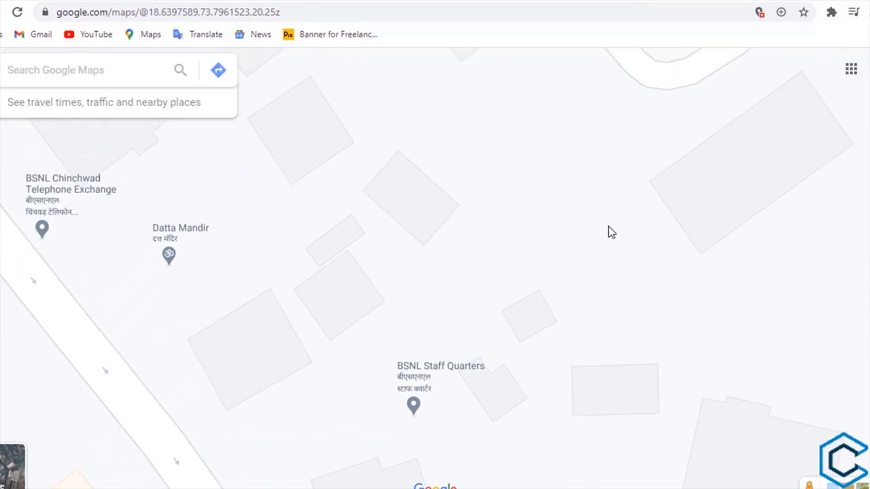
drag(608, 232, 608, 278)
scroll(589, 278, up, 2)
scroll(499, 295, down, 1)
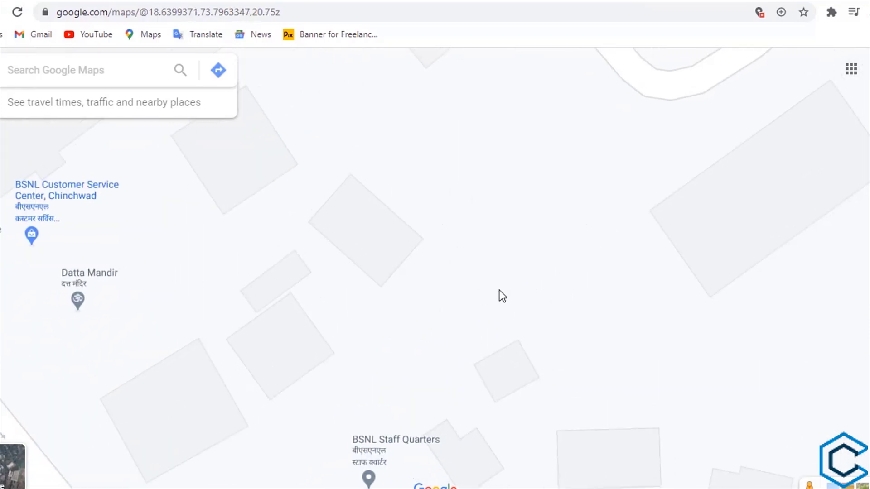
drag(435, 315, 454, 272)
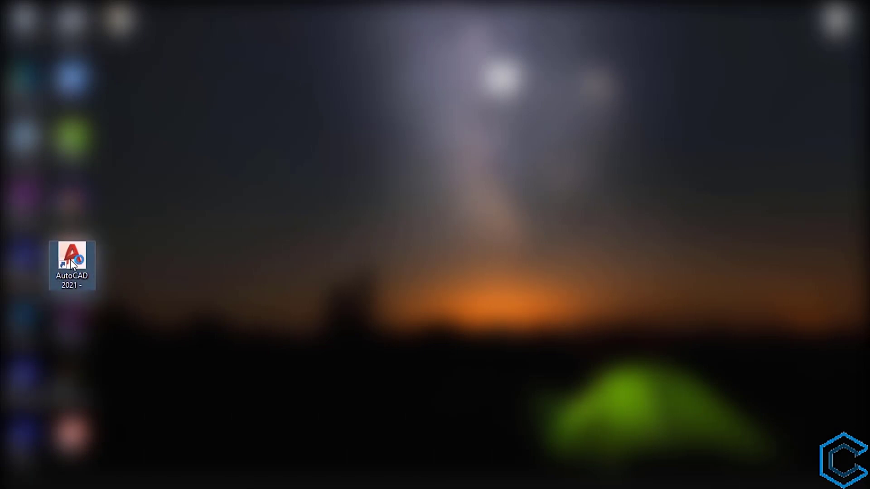
Launch AutoCAD 2021 and open 'Locating Rooms With the help of Sun Diagram.dwg'
double_click(70, 262)
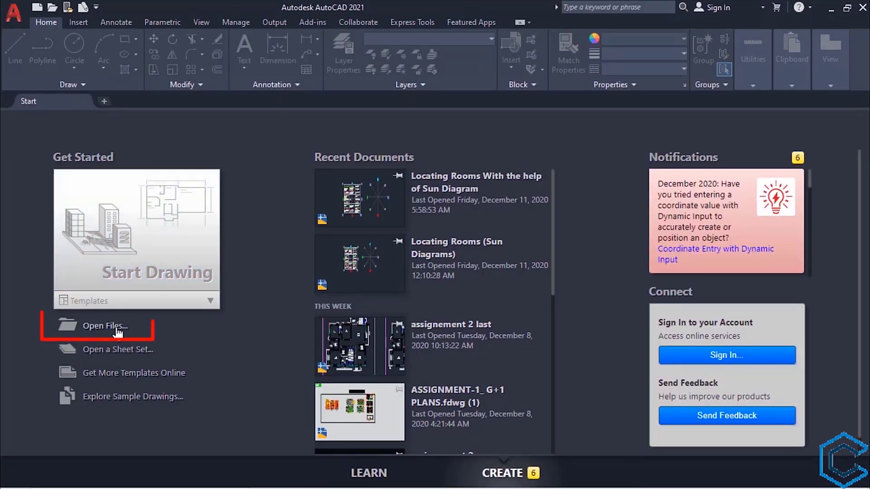
click(109, 326)
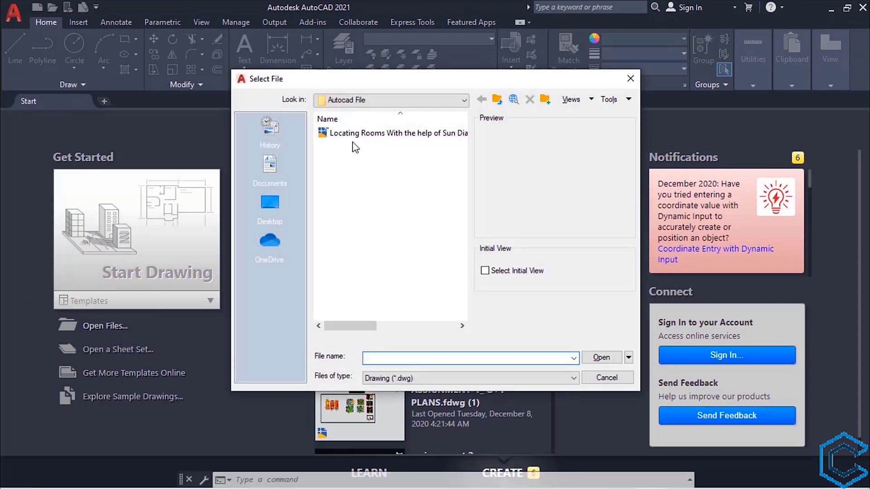
click(376, 139)
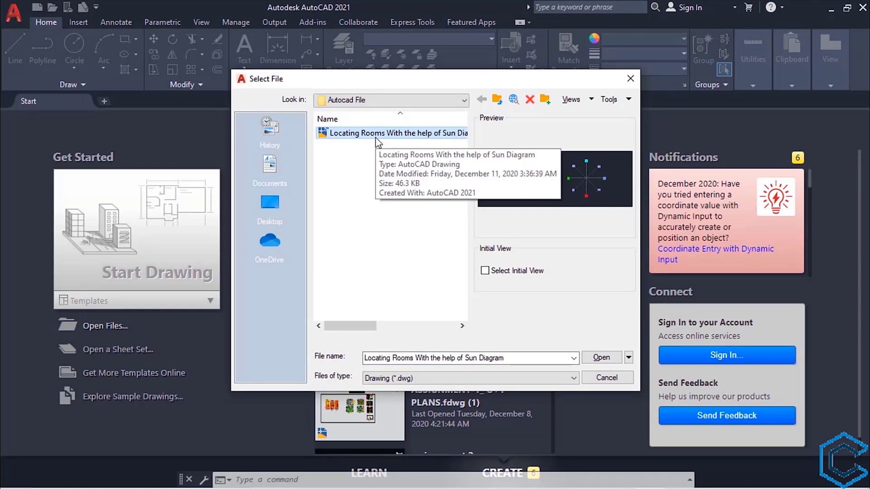
click(605, 359)
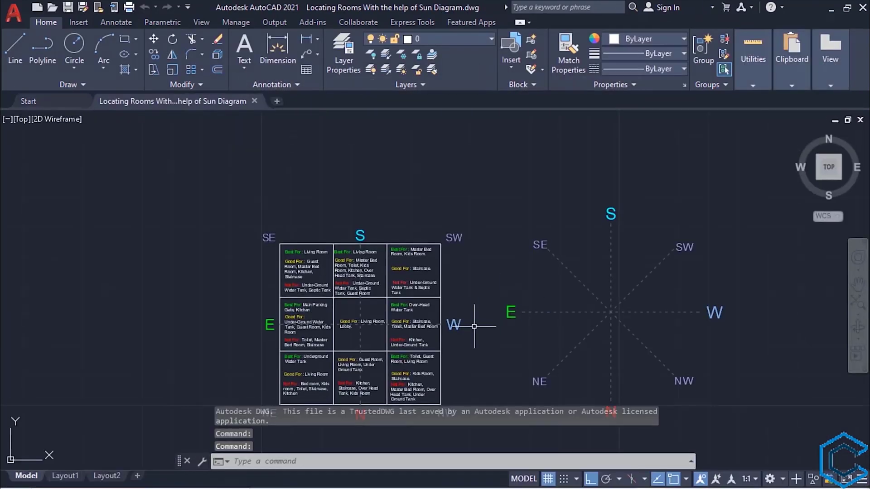
Draw a 52' by 55' rectangle left of the direction grid using RECTANG's Dimensions option
middle_drag(475, 333, 493, 273)
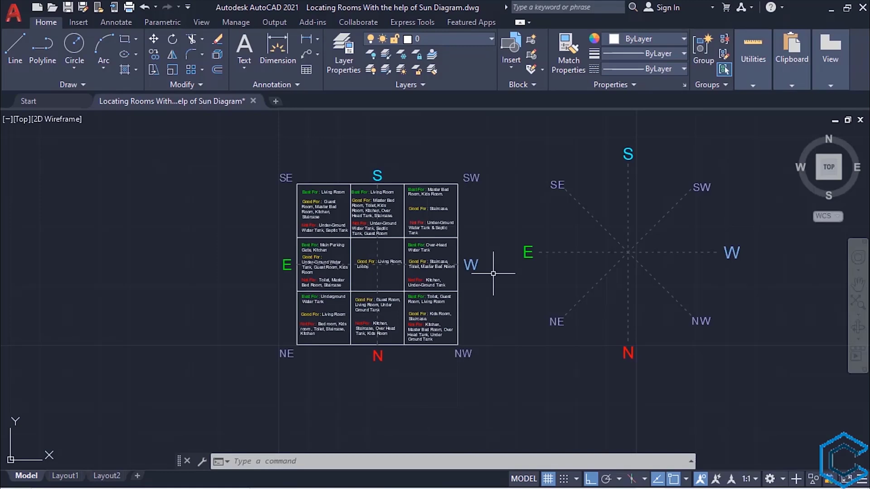
text(RE)
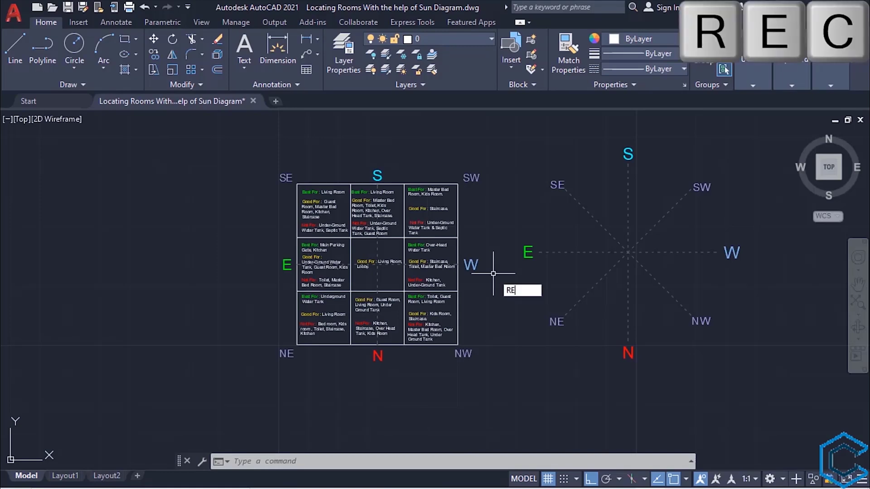
text(C)
key(Return)
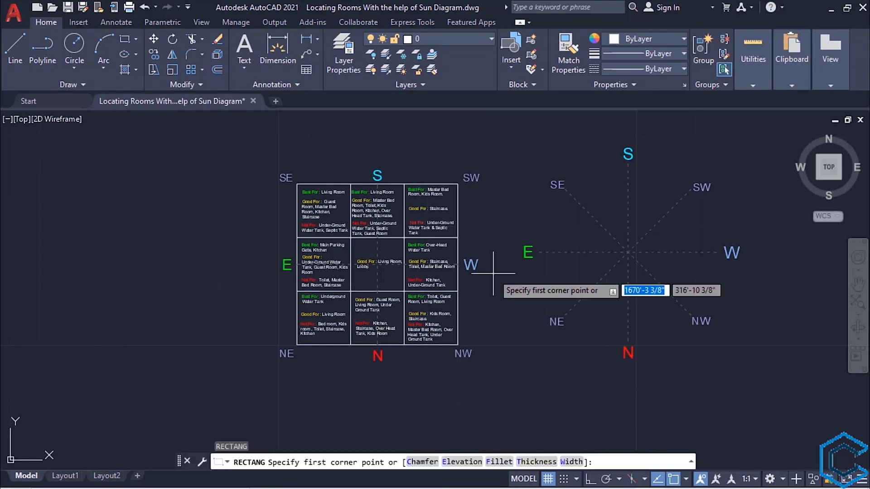
middle_drag(80, 223, 199, 231)
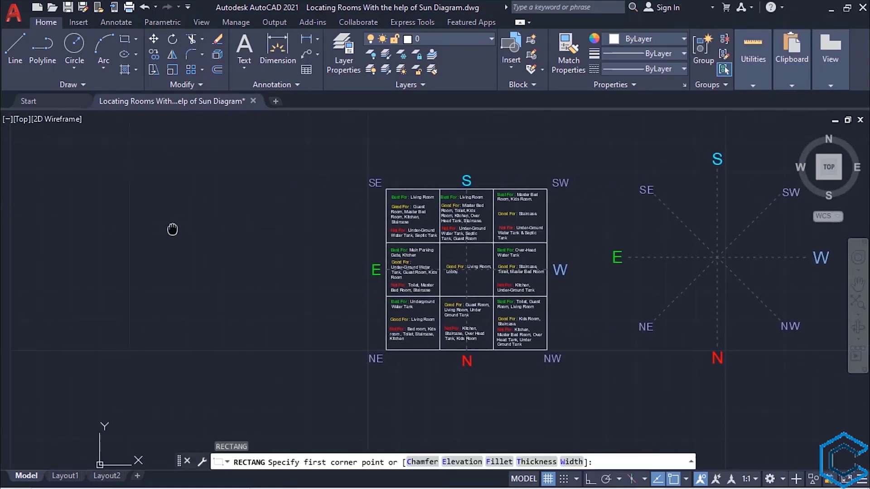
click(141, 216)
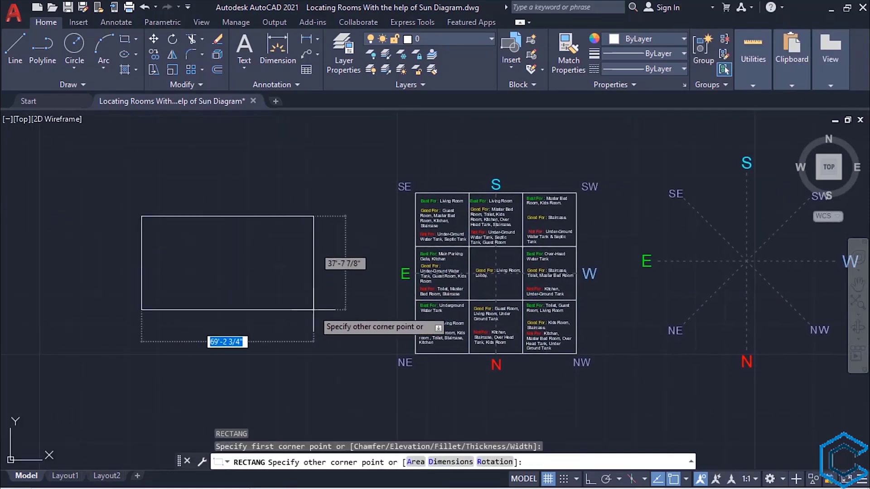
click(451, 462)
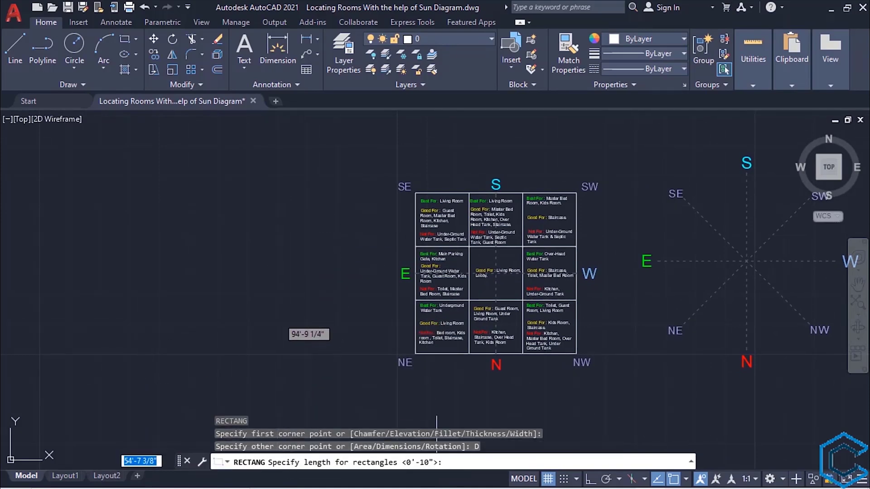
text(52)
key(Return)
text(55)
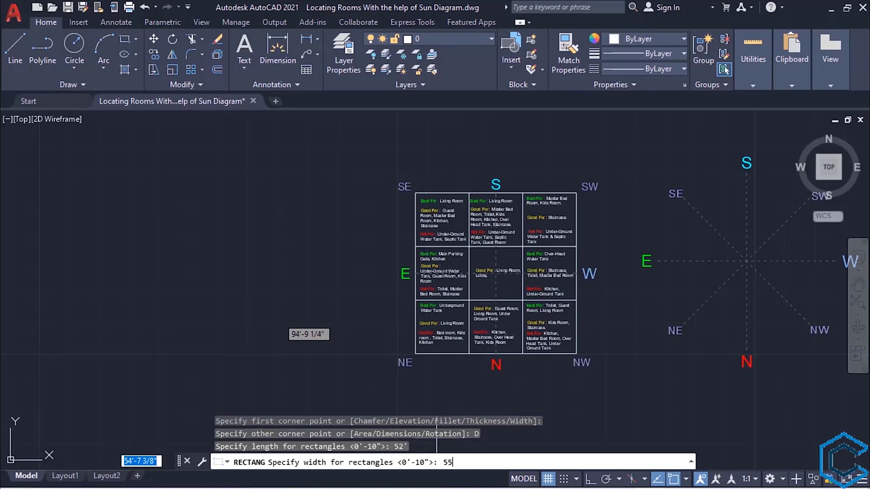
text(')
key(Return)
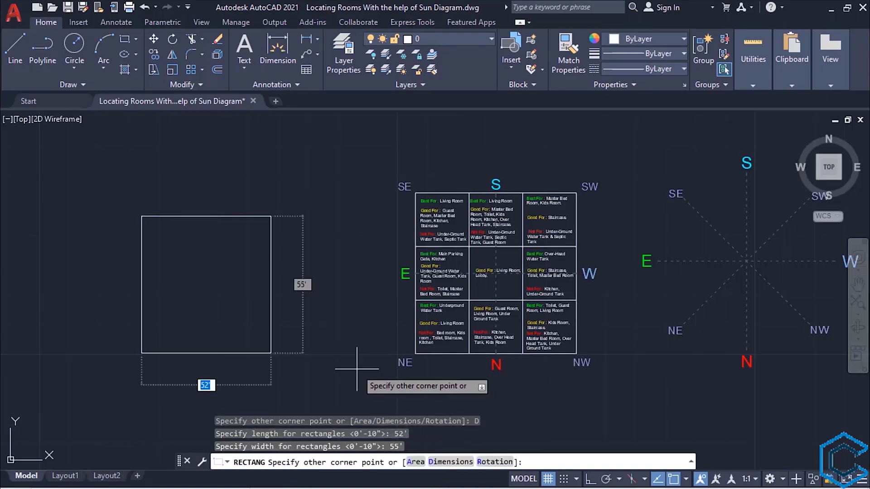
middle_drag(359, 368, 439, 341)
click(435, 362)
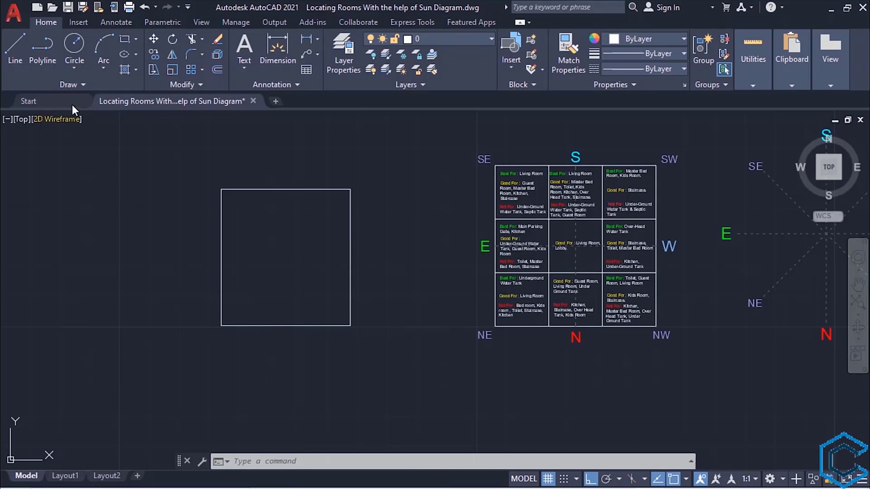
Draw two parallel horizontal road lines below the plot square
click(15, 49)
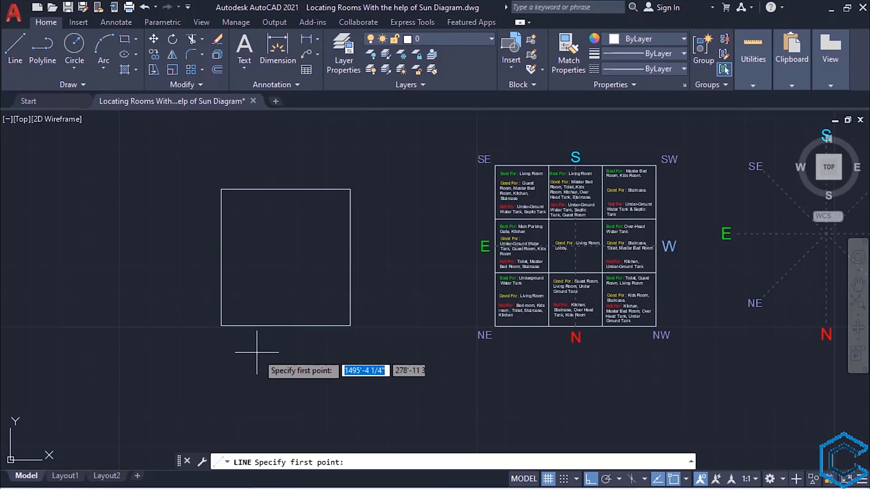
click(194, 359)
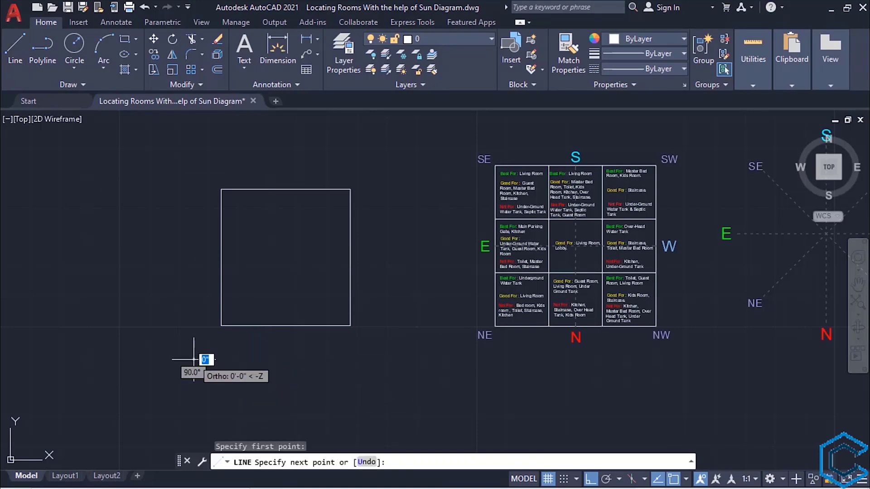
click(395, 366)
key(Escape)
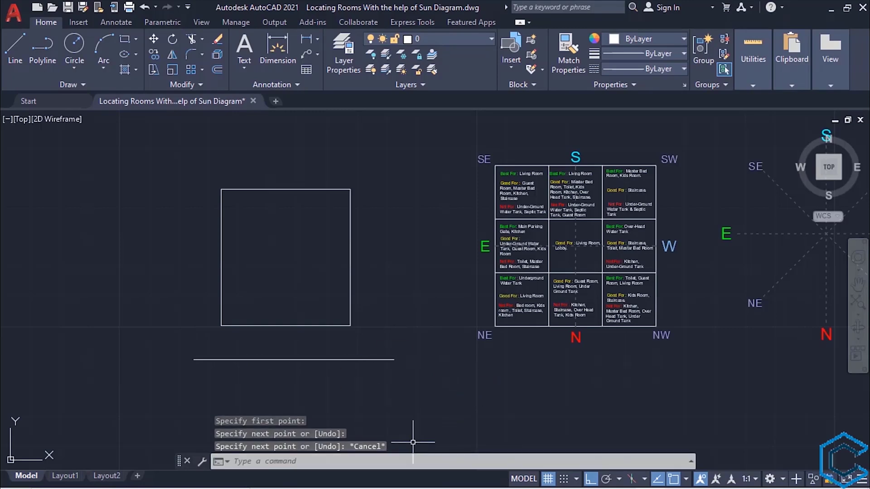
click(14, 48)
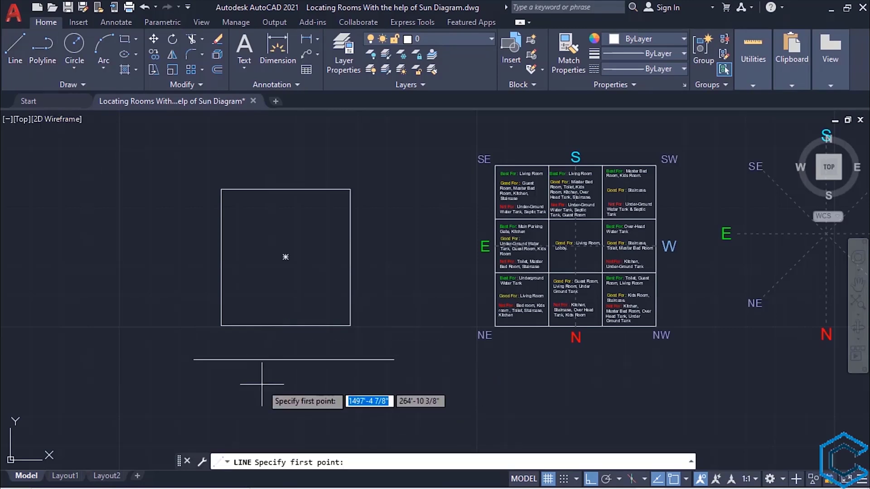
middle_drag(260, 381, 234, 320)
click(212, 347)
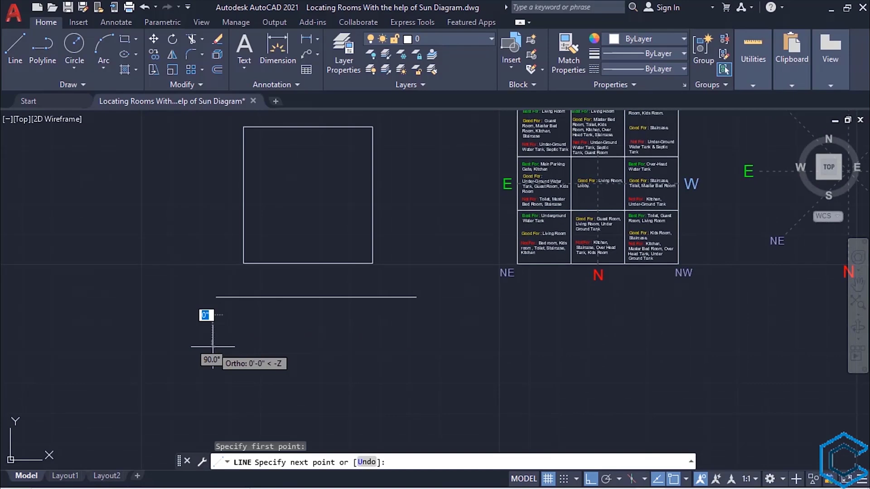
click(442, 347)
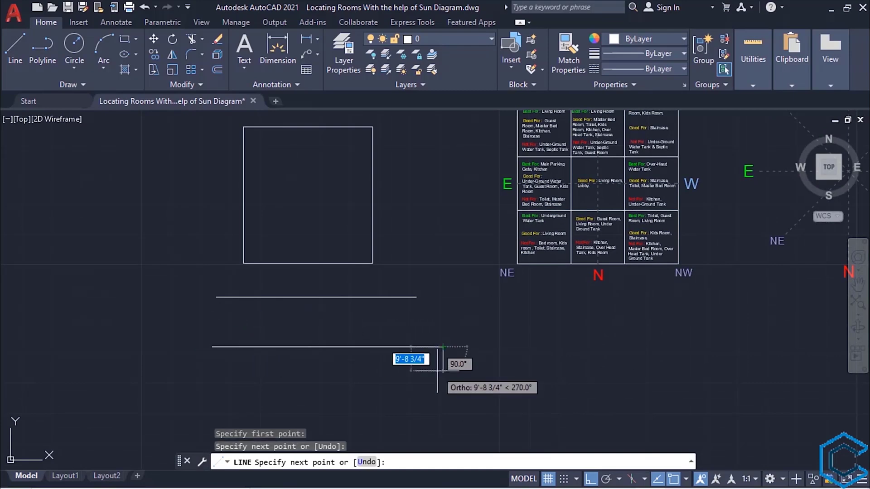
key(Escape)
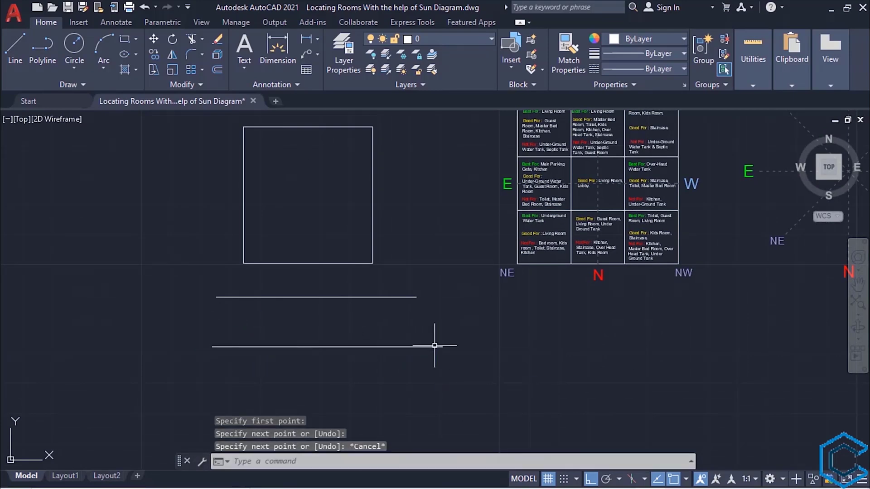
Label the road 'ROAD' with 6' high multiline text between the two lines
click(245, 46)
click(255, 310)
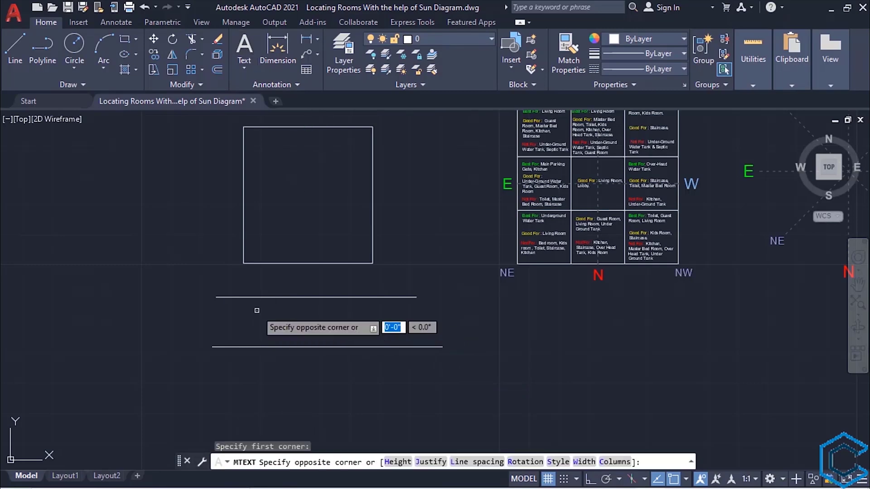
click(362, 331)
text(R)
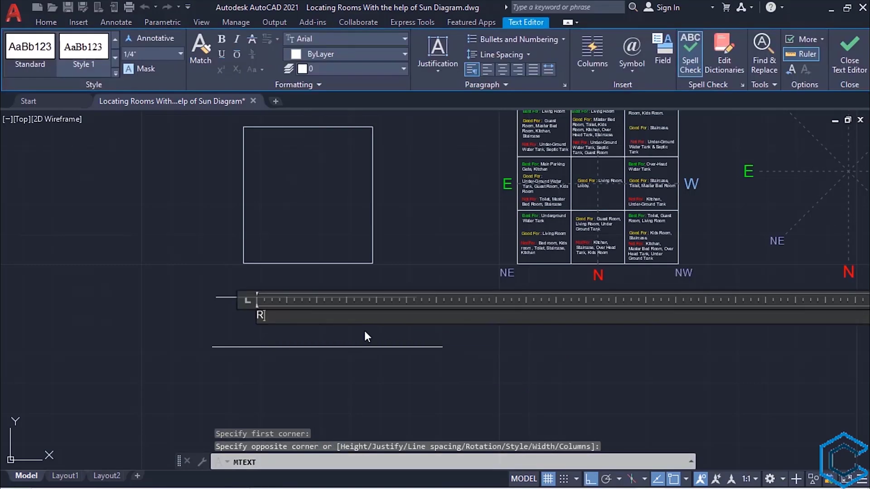
text(OAD)
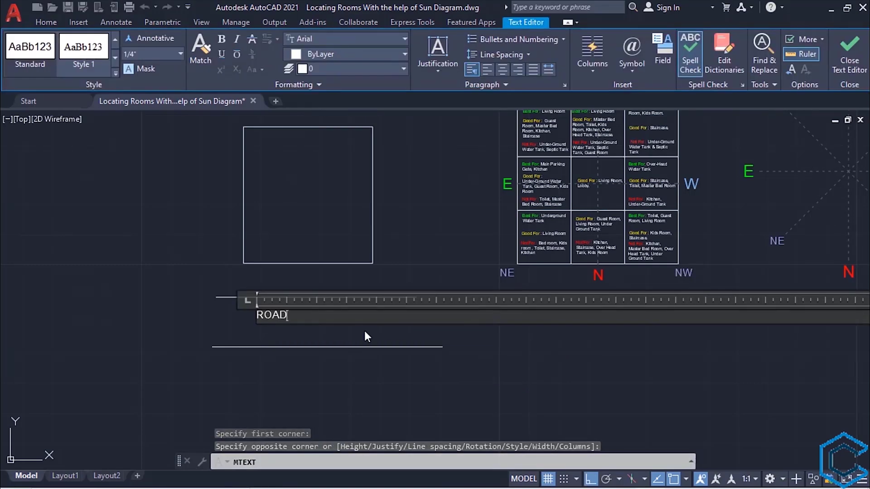
double_click(298, 315)
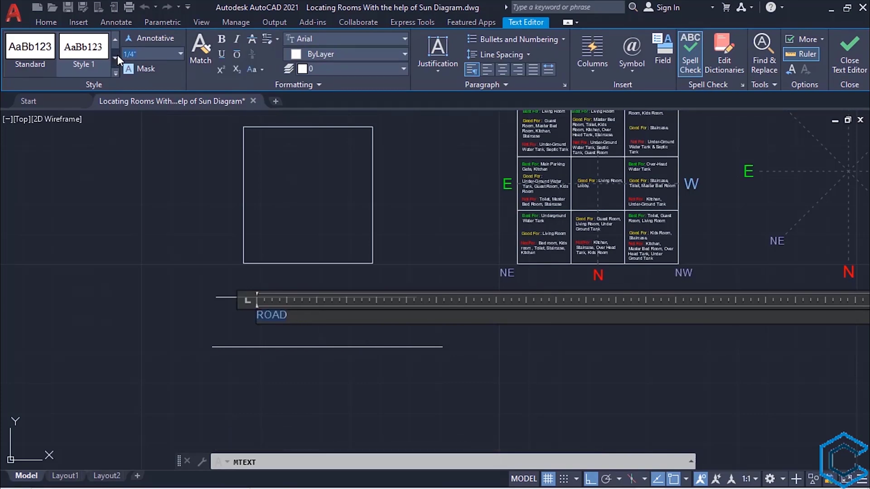
key(Return)
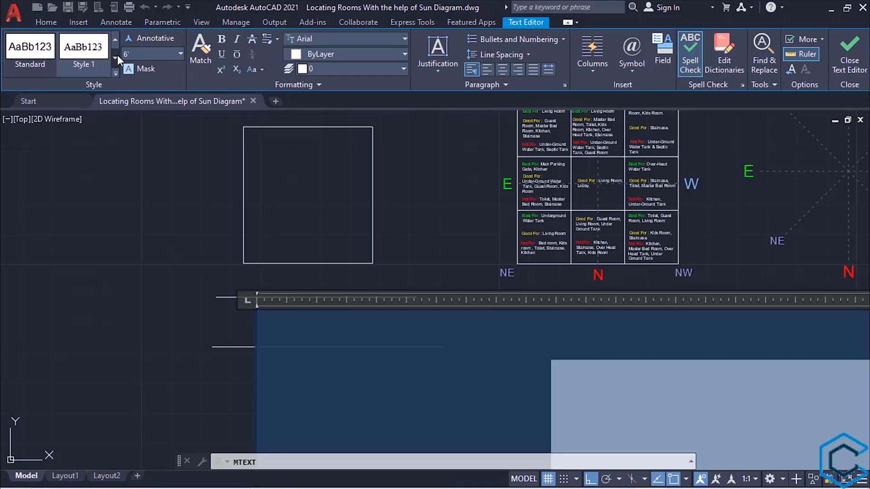
click(856, 68)
middle_drag(349, 344, 244, 368)
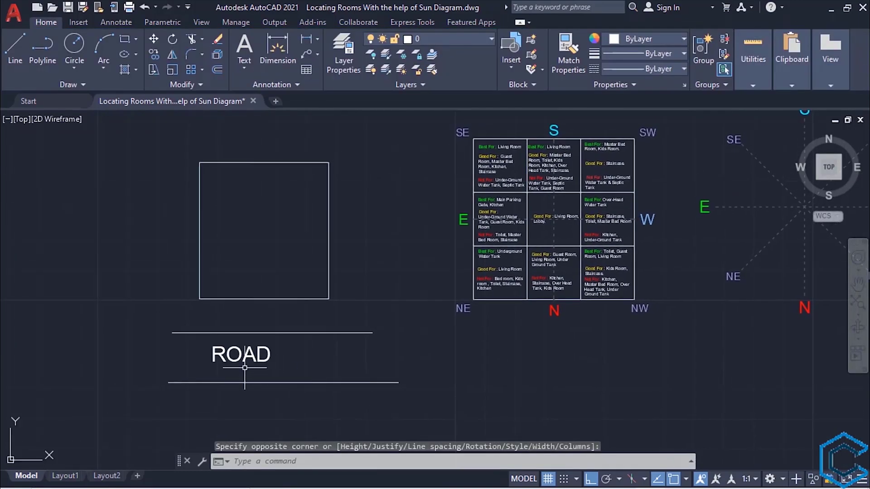
middle_drag(534, 314, 480, 363)
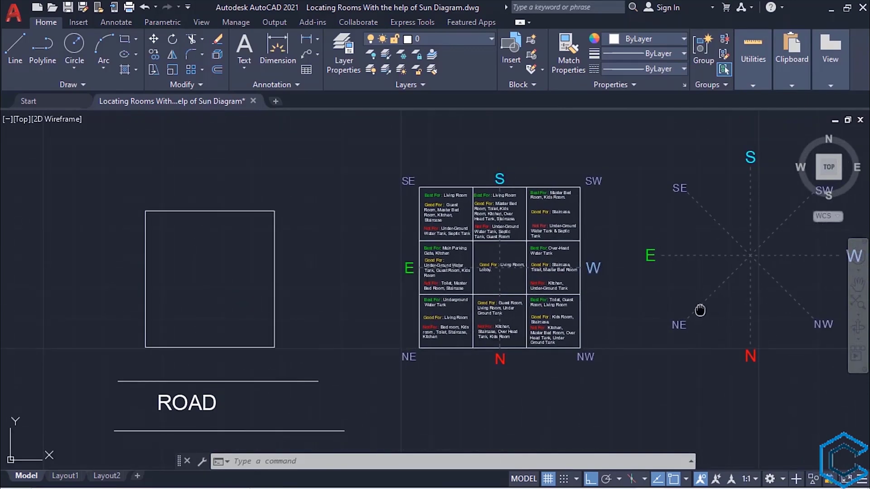
middle_drag(701, 307, 657, 325)
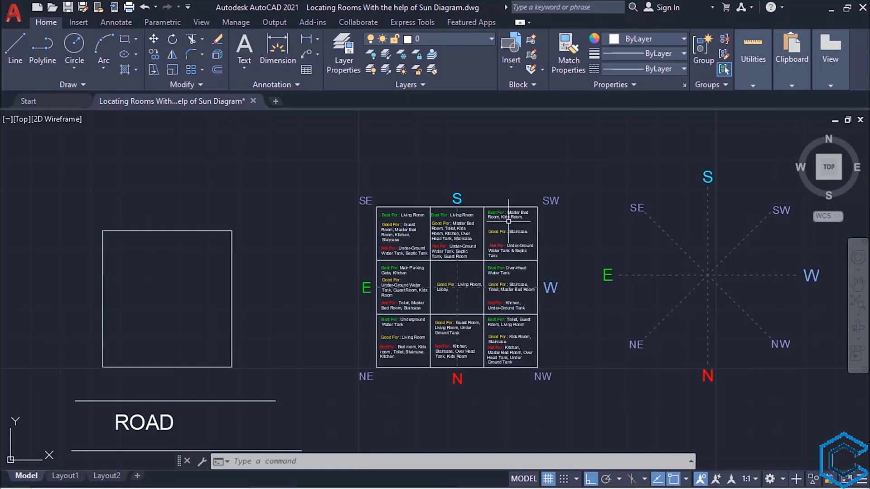
scroll(510, 223, up, 2)
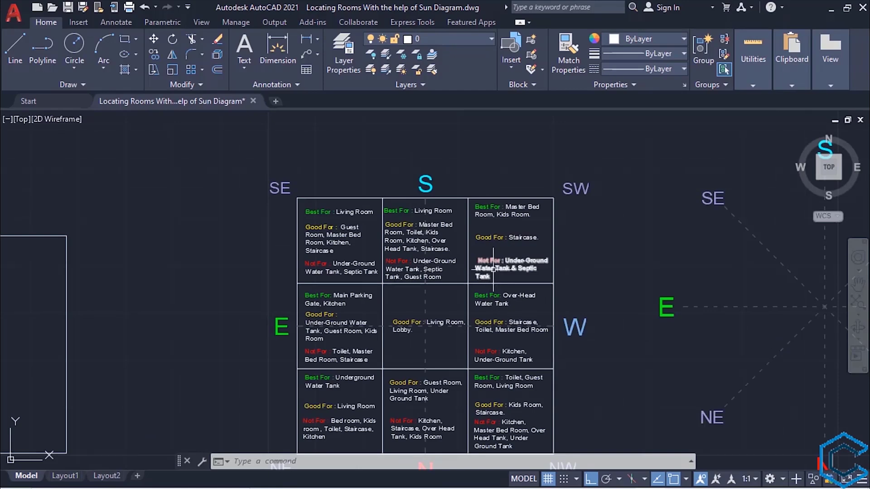
scroll(541, 299, down, 2)
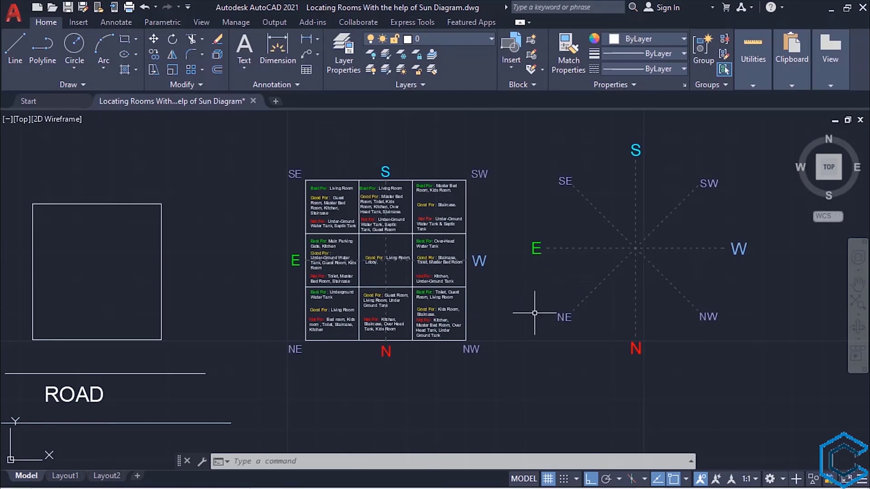
key(m)
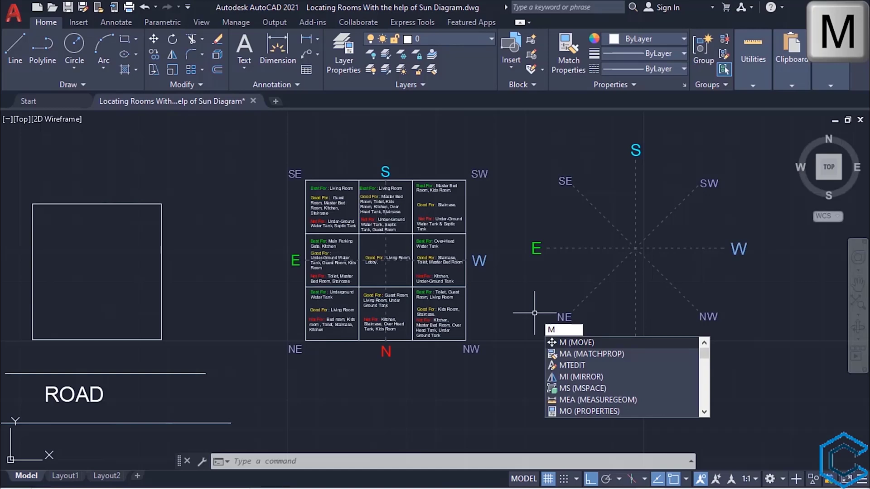
Move the compass star by its centre onto the plot square's geometric centre
key(Return)
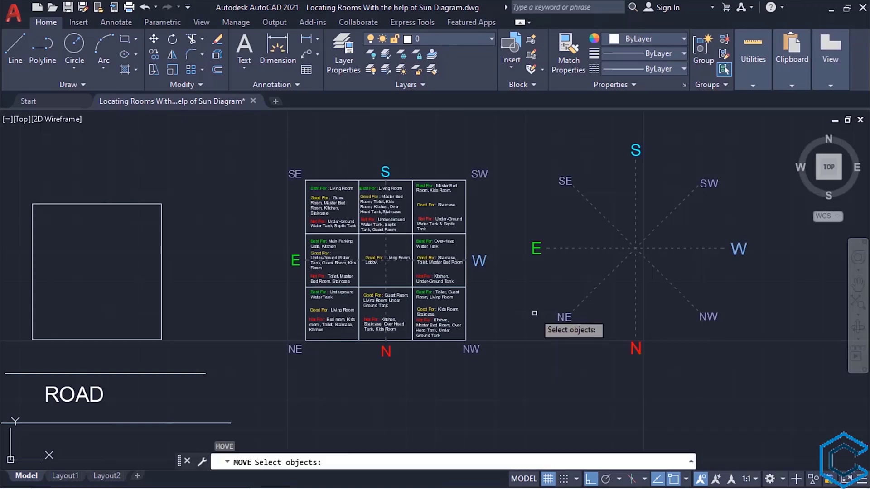
click(633, 248)
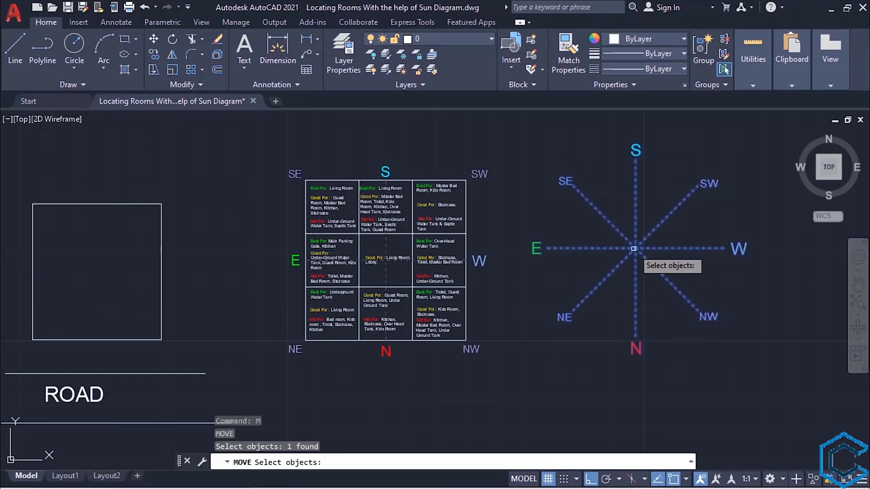
key(Return)
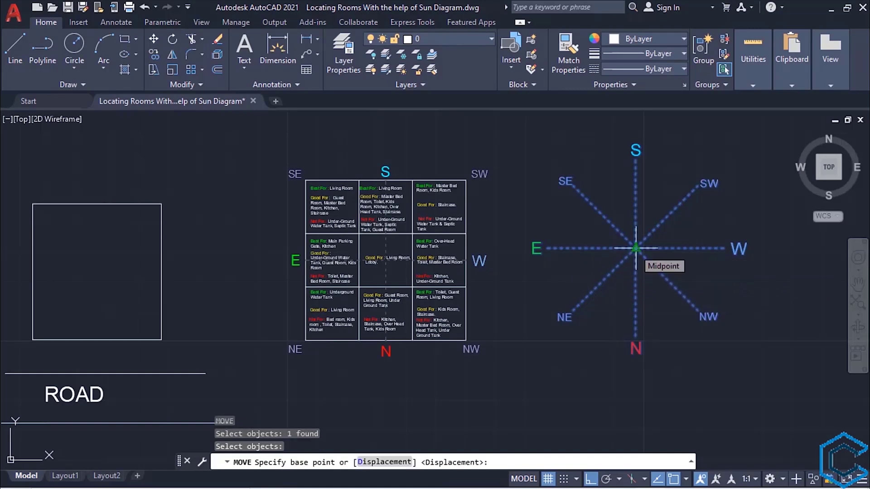
click(635, 247)
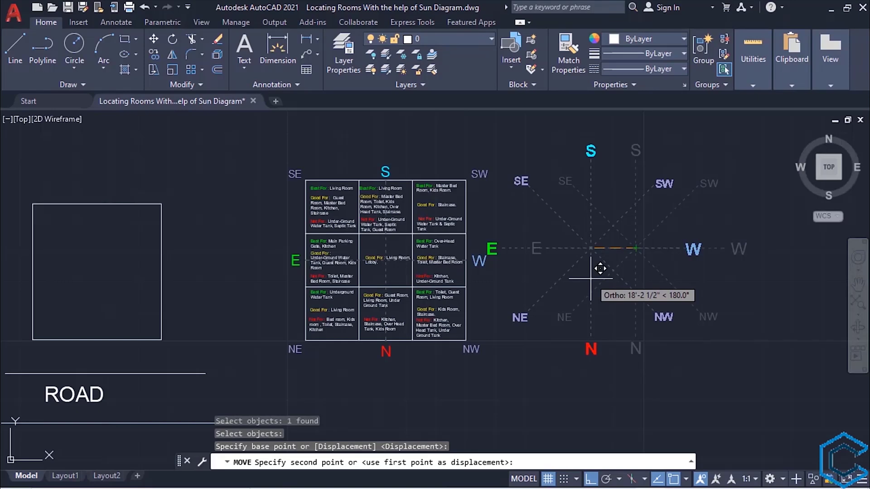
middle_drag(598, 276, 767, 247)
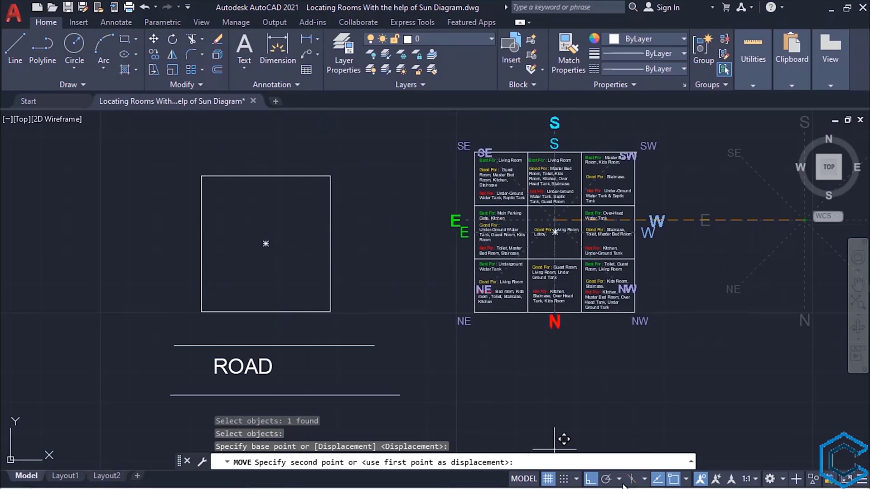
click(687, 480)
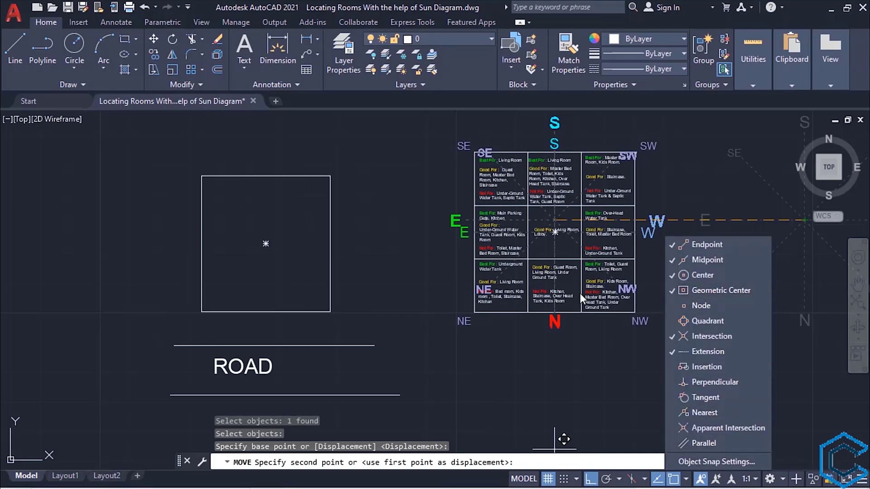
click(276, 233)
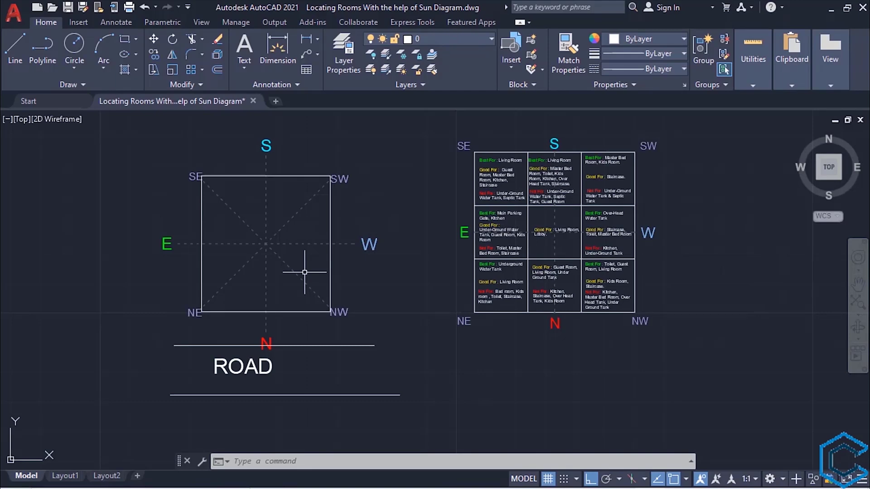
Rotate the compass star 95° about its centre so north points right
text(RO)
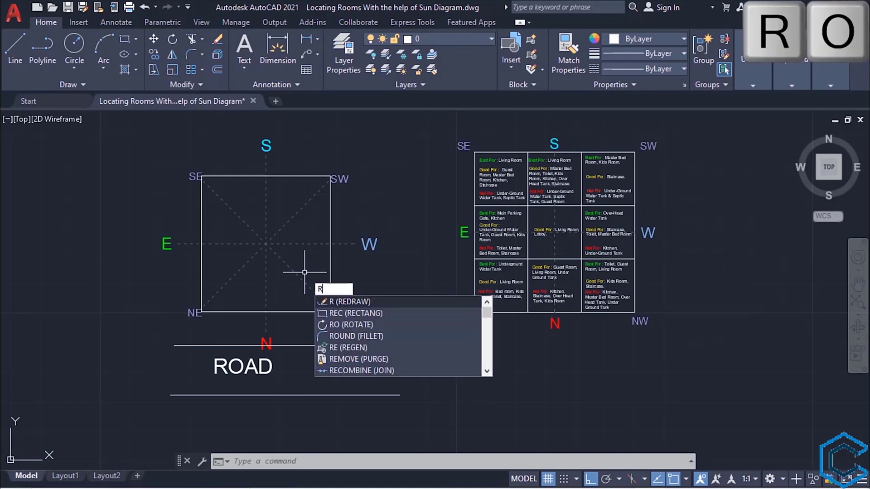
key(Return)
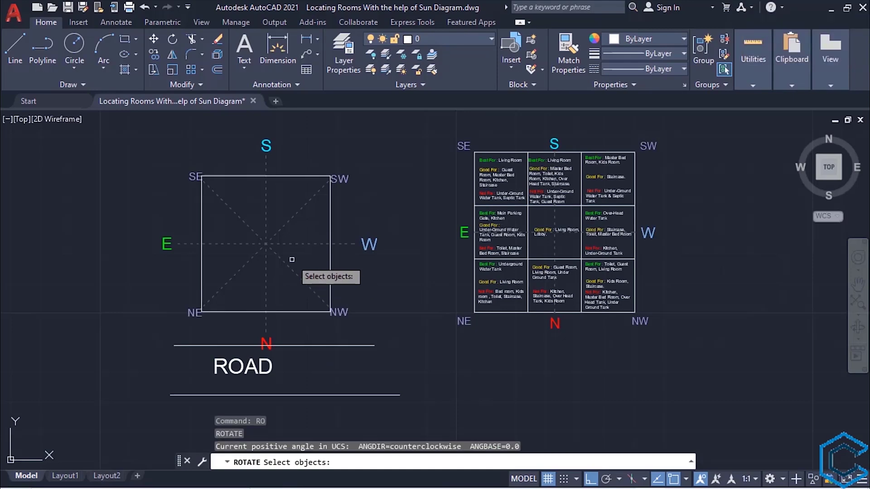
click(268, 248)
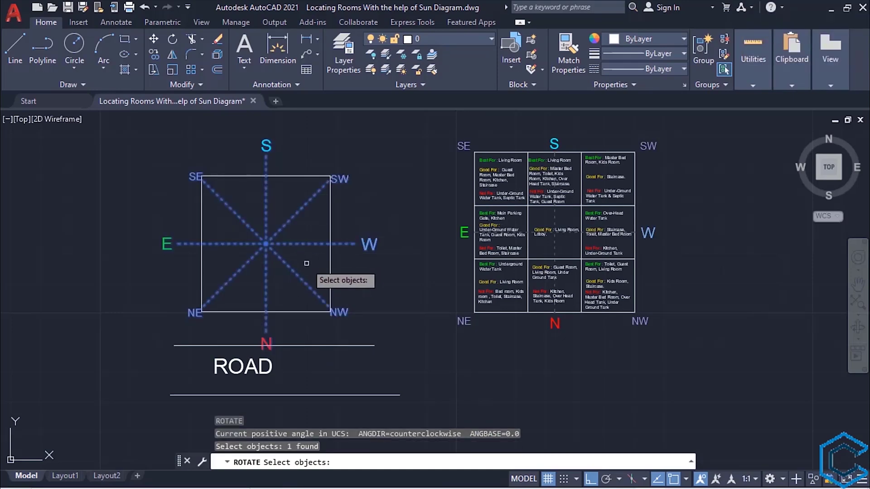
key(Return)
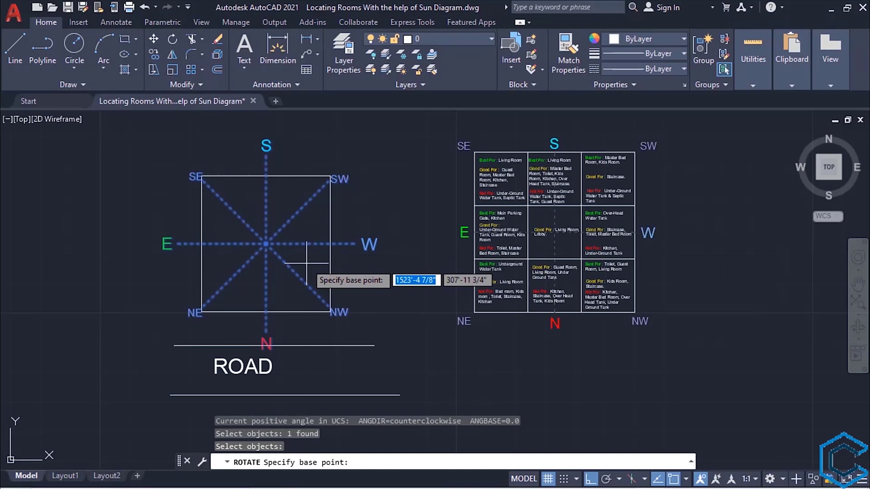
click(266, 243)
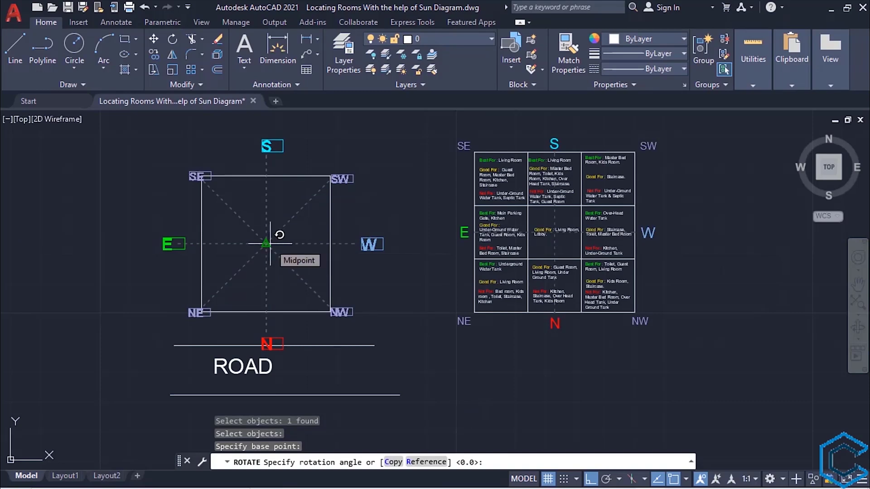
text(9)
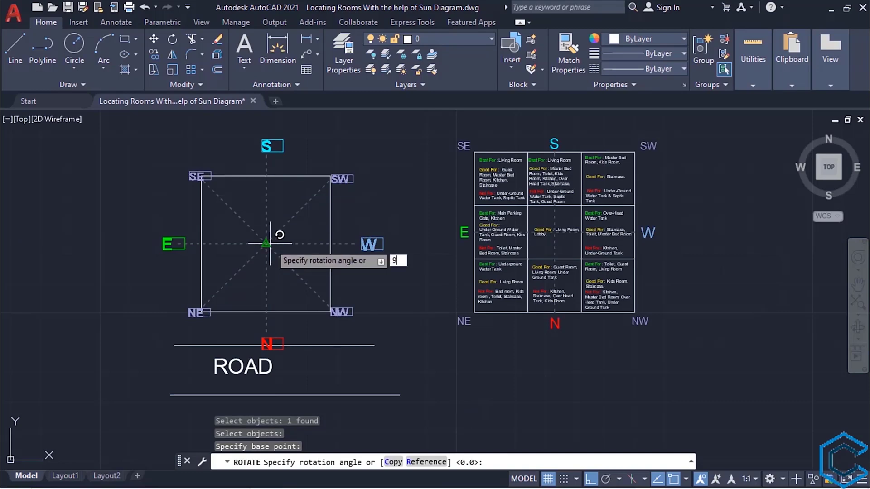
text(5)
key(Return)
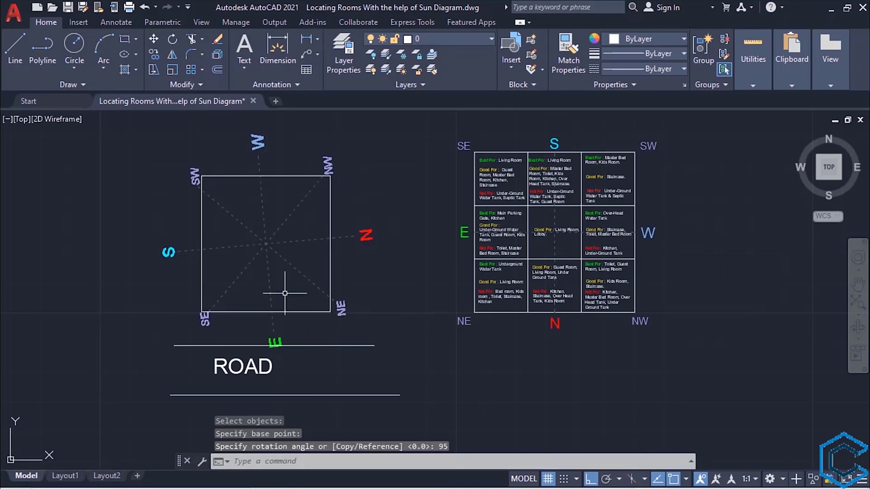
Pan and zoom to frame the plot square and room-direction table side by side
middle_drag(284, 293, 330, 327)
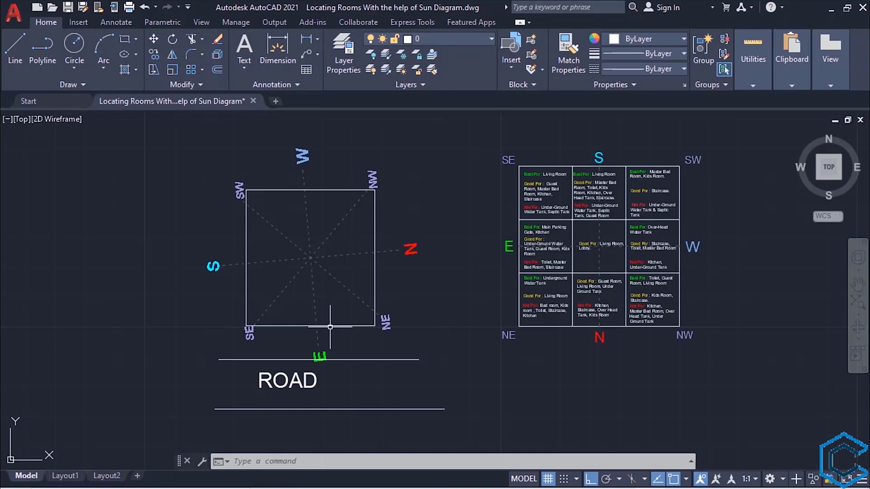
middle_drag(330, 326, 371, 292)
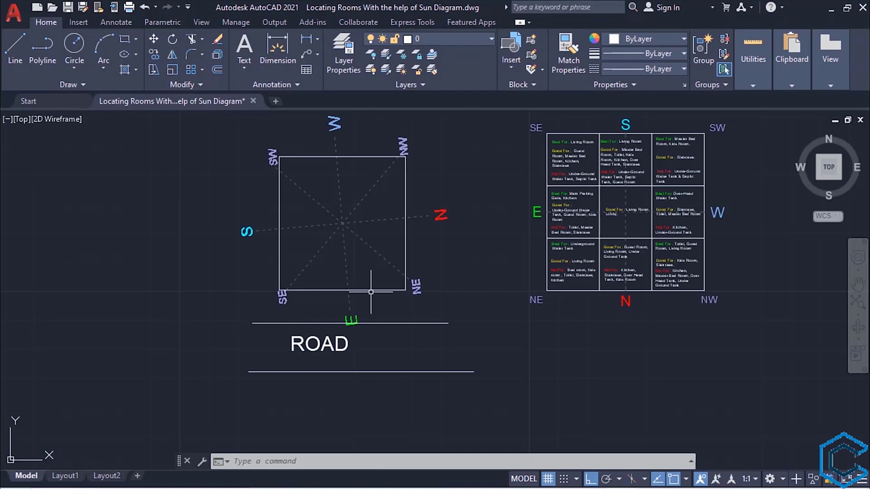
scroll(371, 293, up, 3)
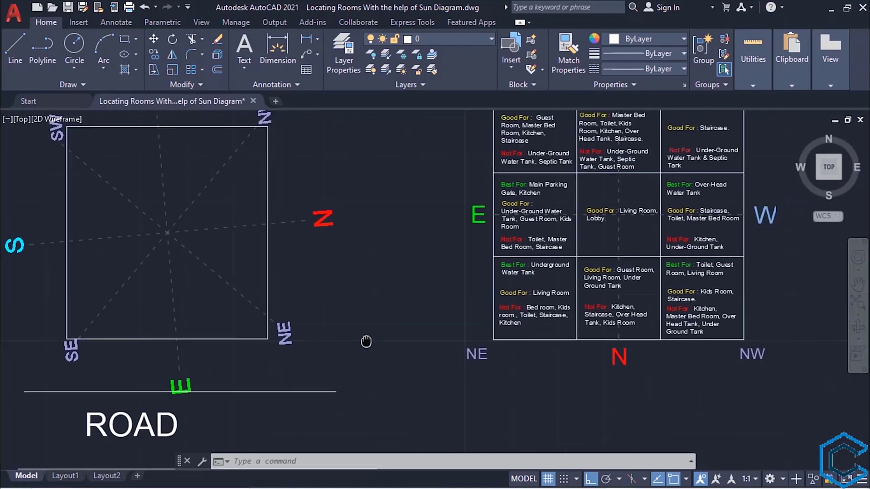
middle_drag(310, 398, 246, 414)
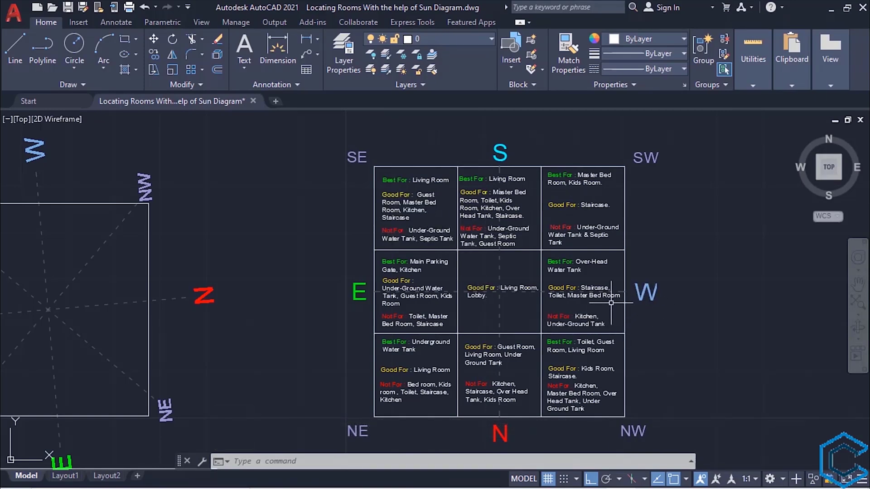
middle_drag(493, 317, 643, 285)
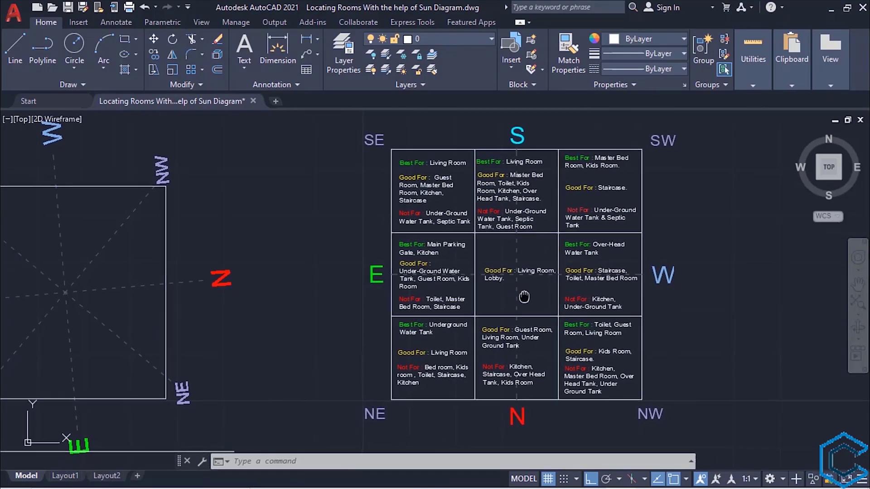
middle_drag(445, 363, 428, 369)
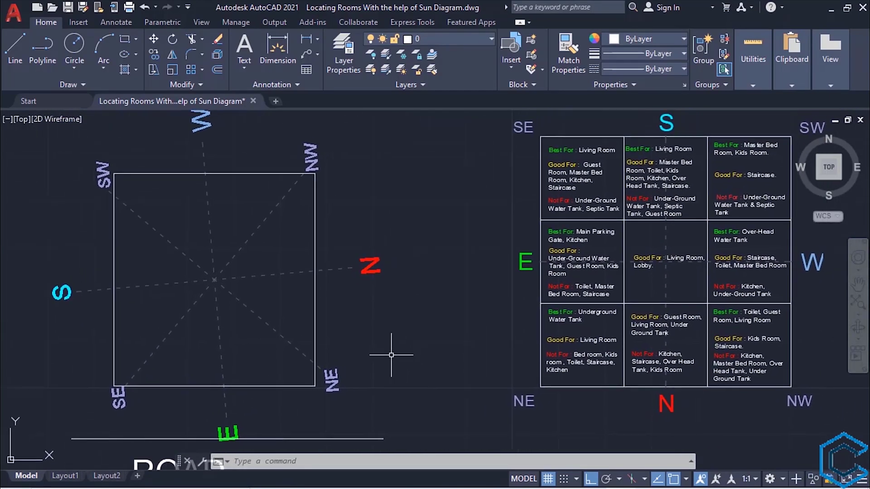
middle_drag(391, 355, 386, 369)
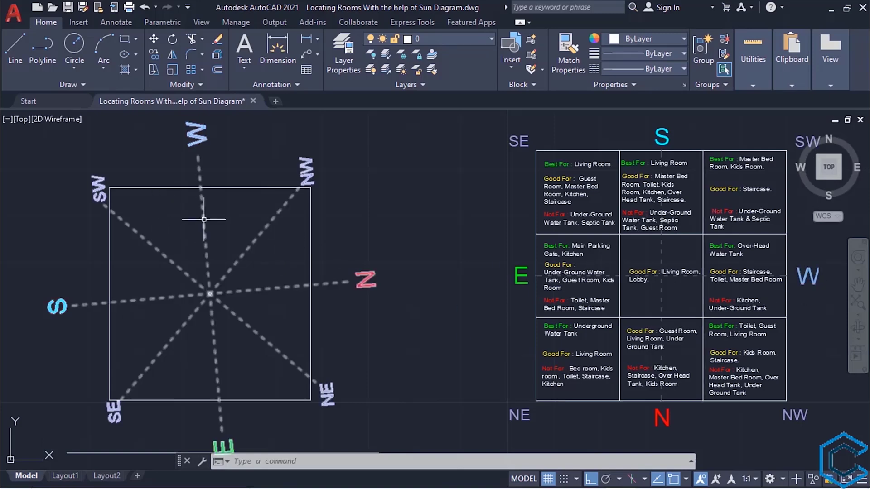
Copy the west cell's 'Good For: Staircase, Toilet, Master Bed Room' note near the square's top, Ortho off
click(743, 271)
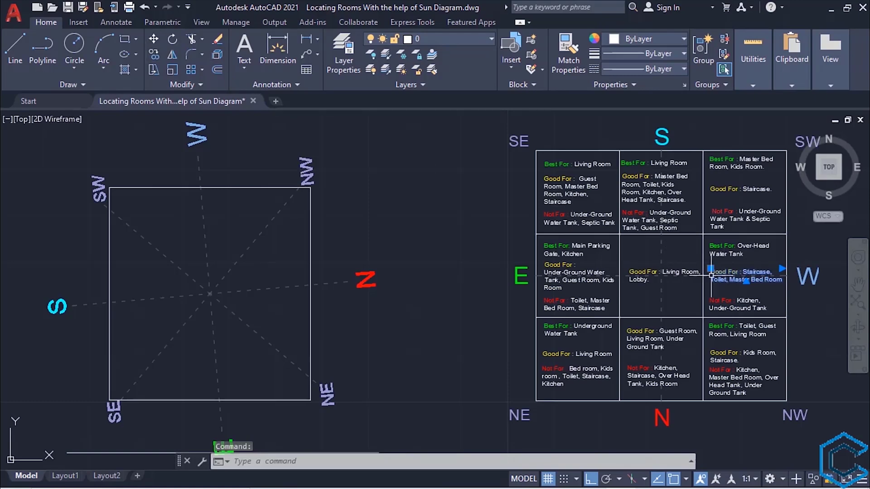
click(154, 58)
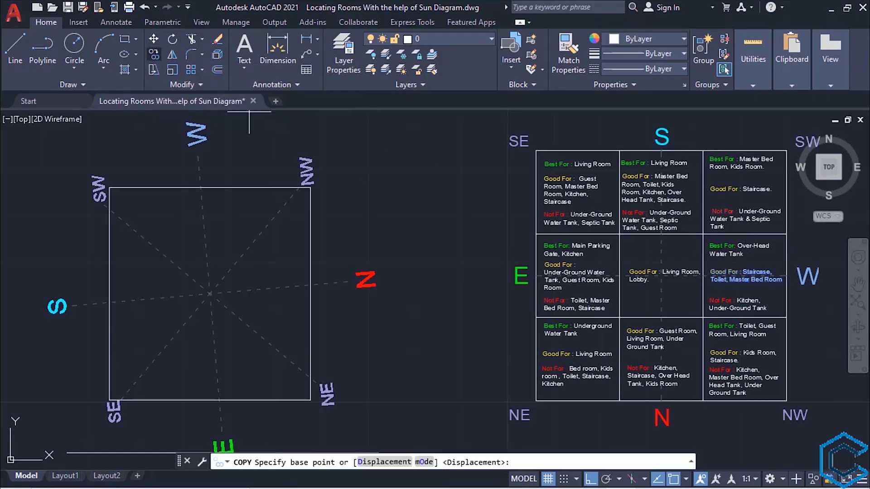
click(782, 276)
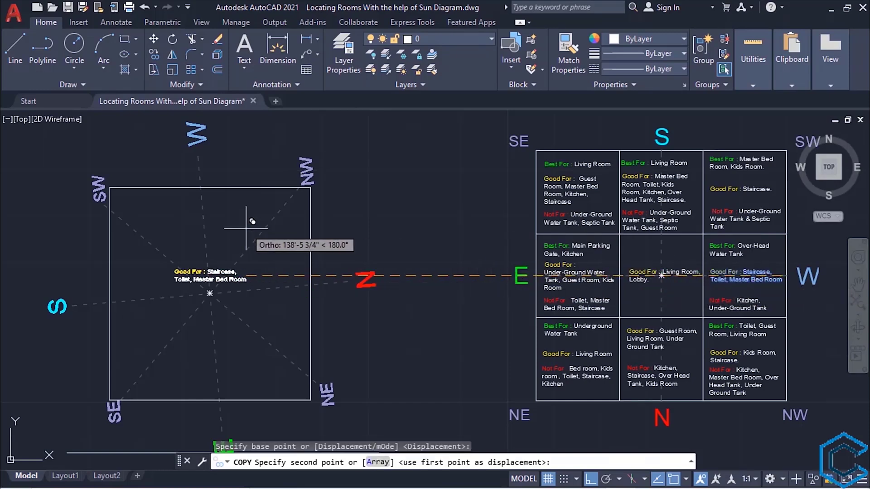
key(F8)
key(F8)
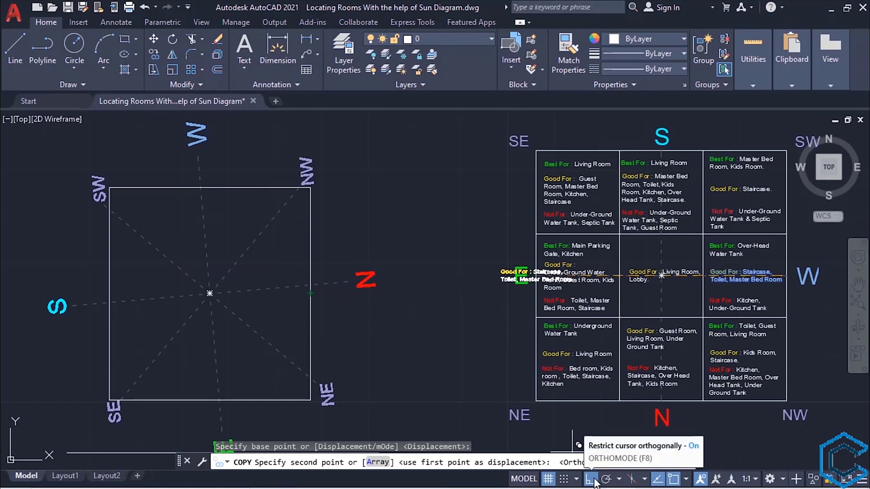
click(592, 479)
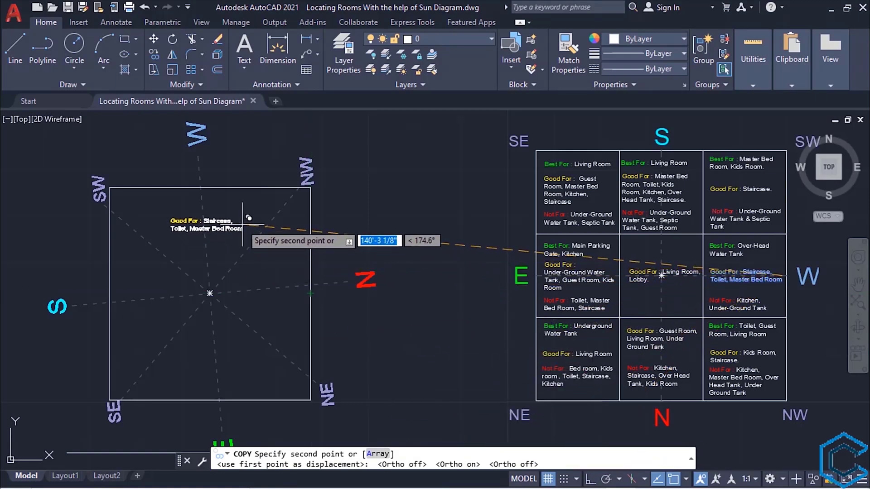
click(255, 200)
key(Escape)
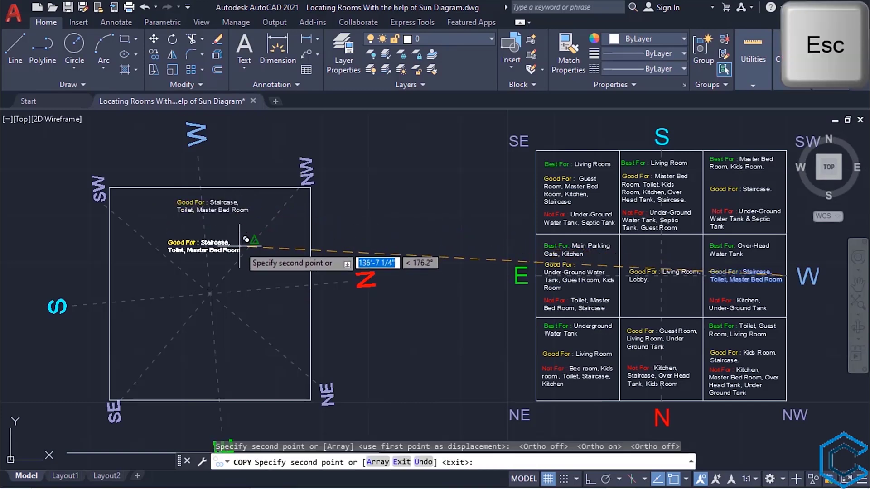
Change the copied note to read 'STAIRCASE' in yellow, left near the square's top edge
double_click(236, 211)
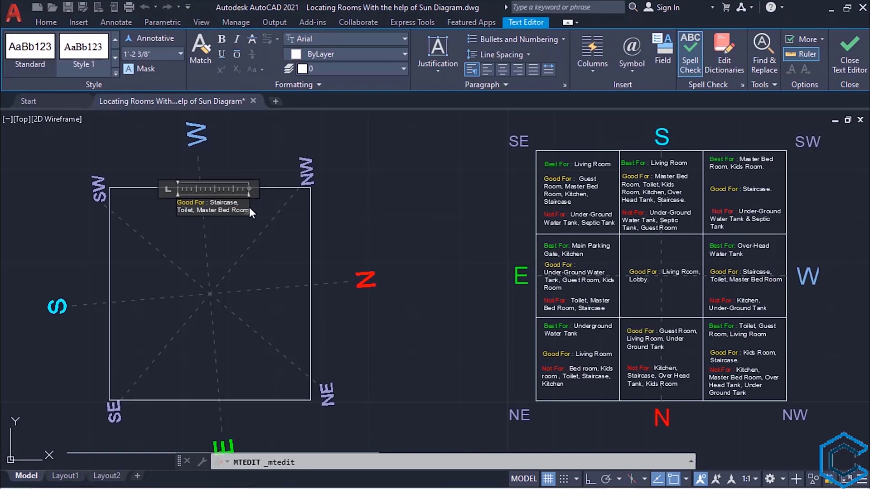
key(ctrl+a)
text(S)
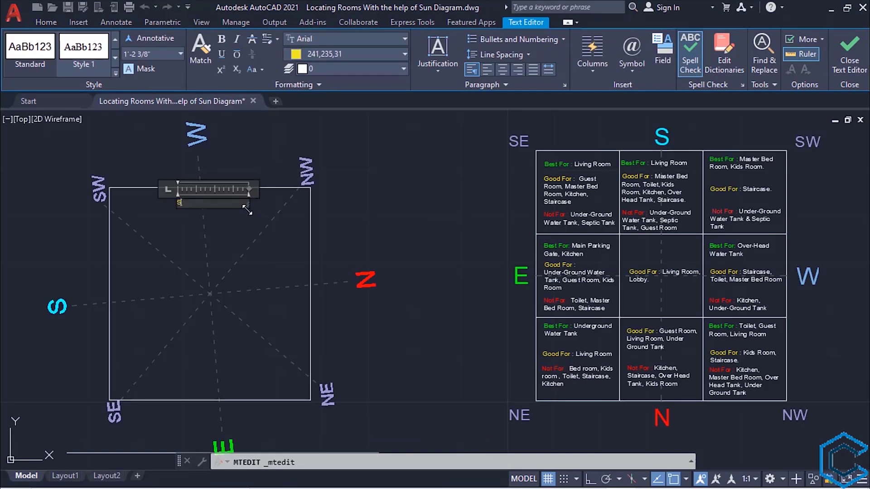
text(TAIRCASE)
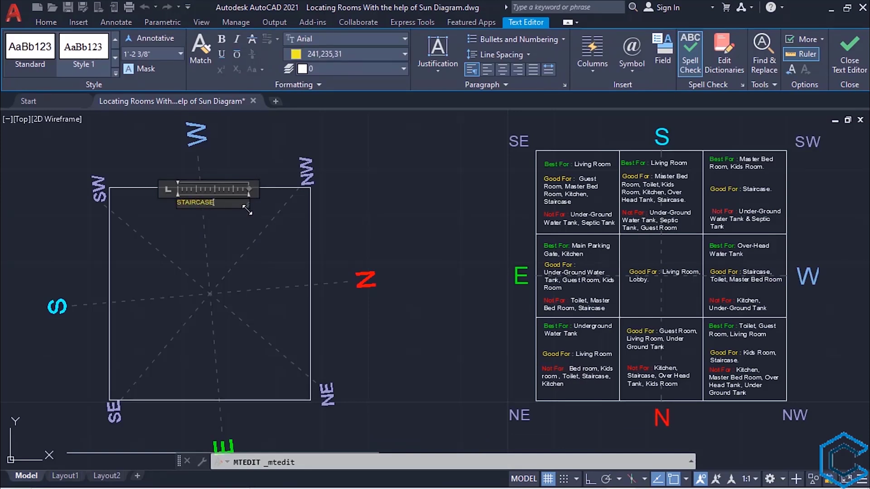
click(243, 223)
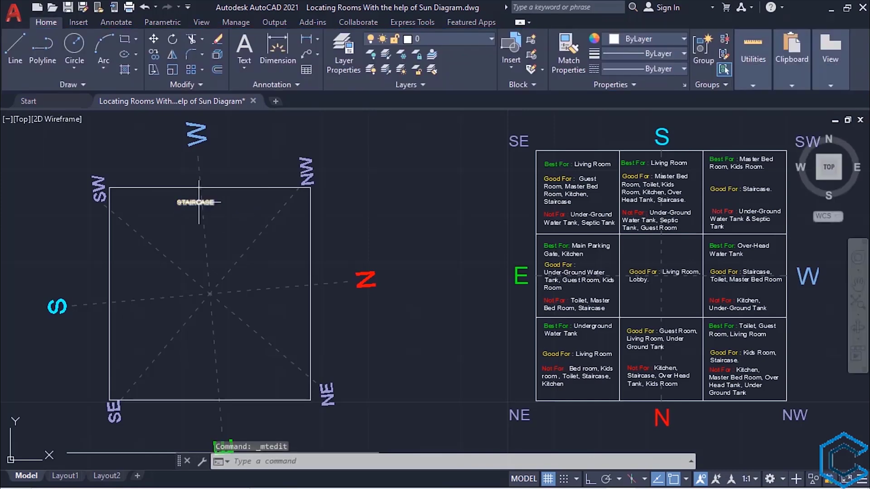
click(181, 202)
click(177, 199)
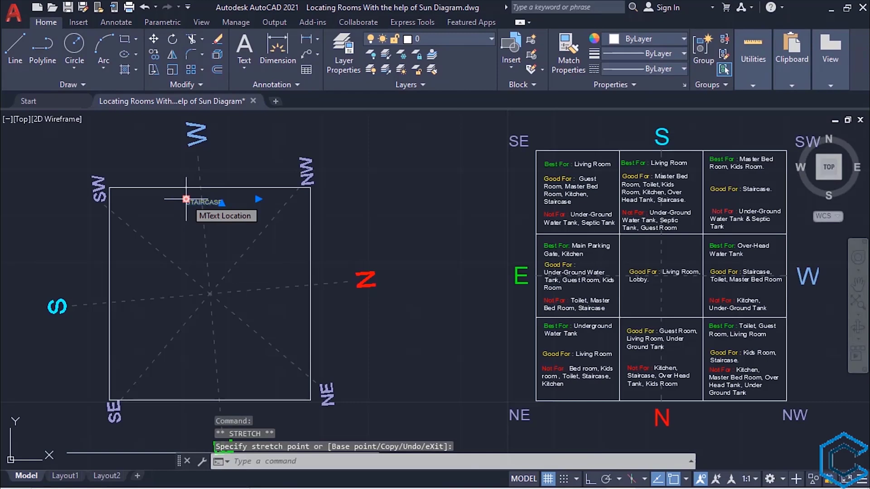
click(186, 200)
key(Escape)
key(Escape)
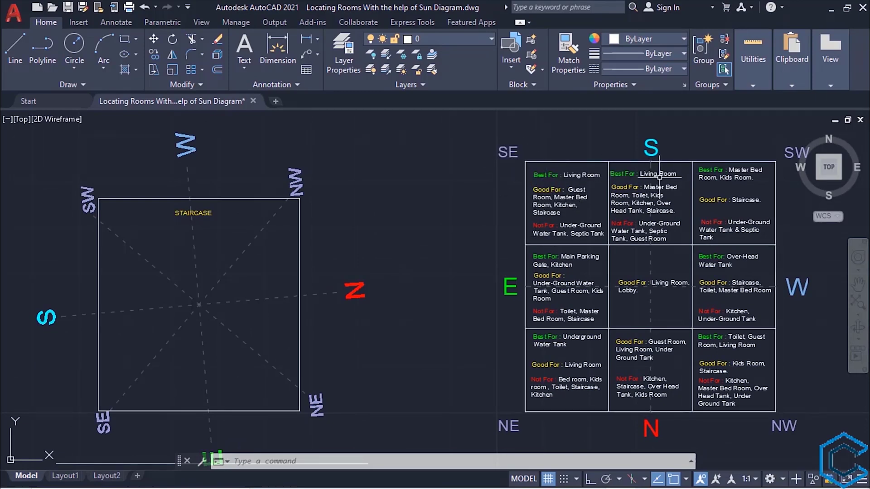
middle_drag(643, 179, 599, 167)
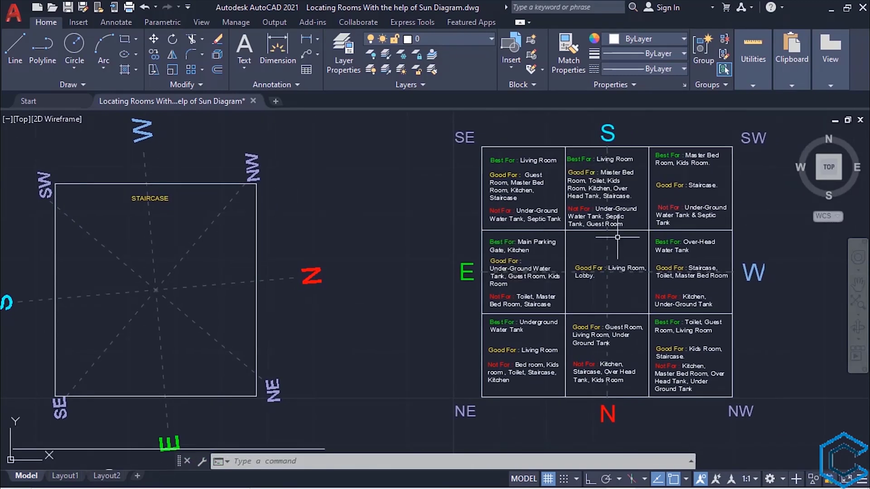
middle_drag(325, 330, 379, 332)
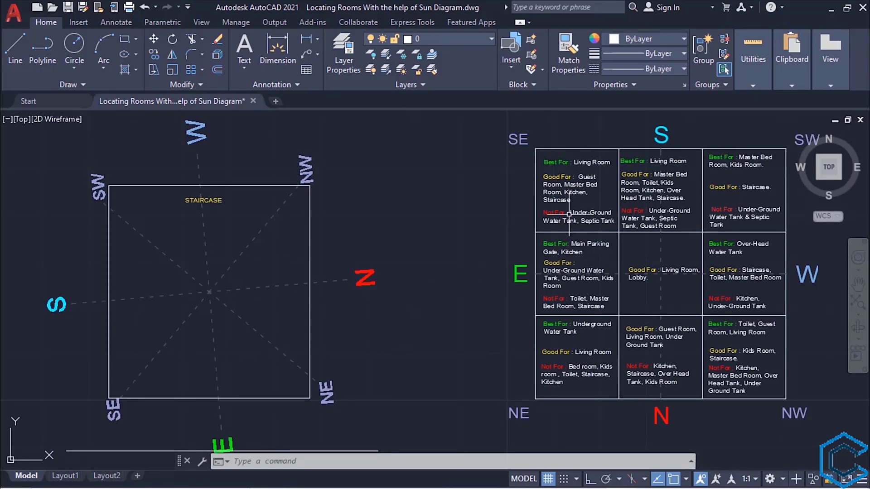
Copy the table's 'Best For: Living Room' note to several spots around the square's centre
click(580, 164)
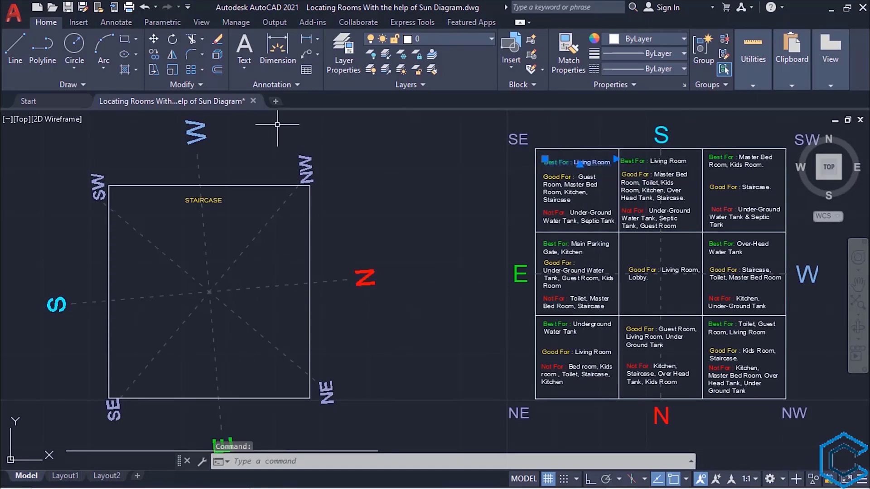
click(156, 53)
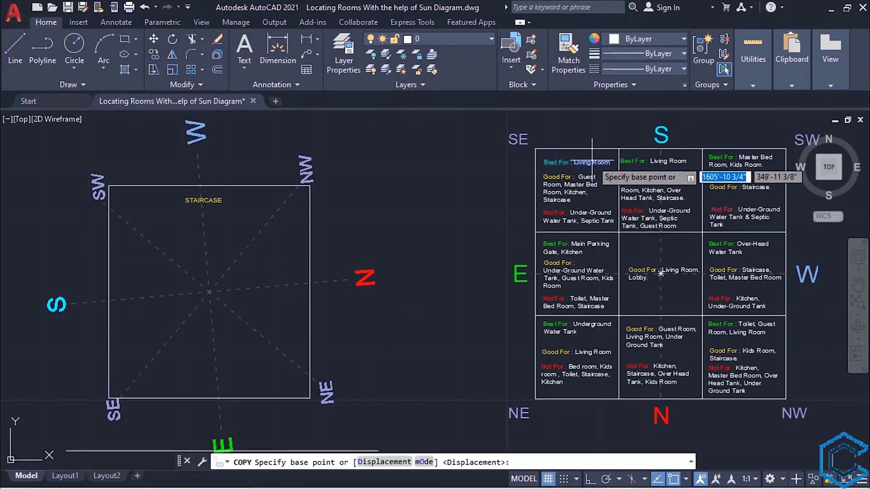
click(578, 166)
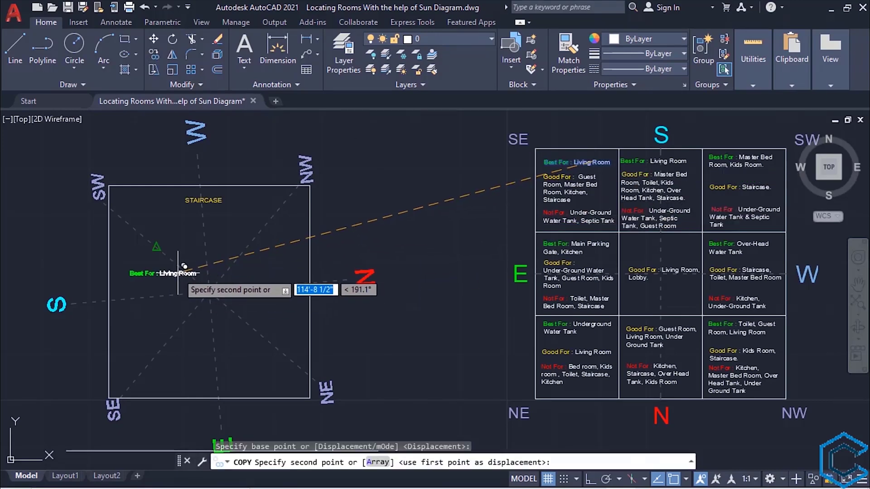
click(176, 244)
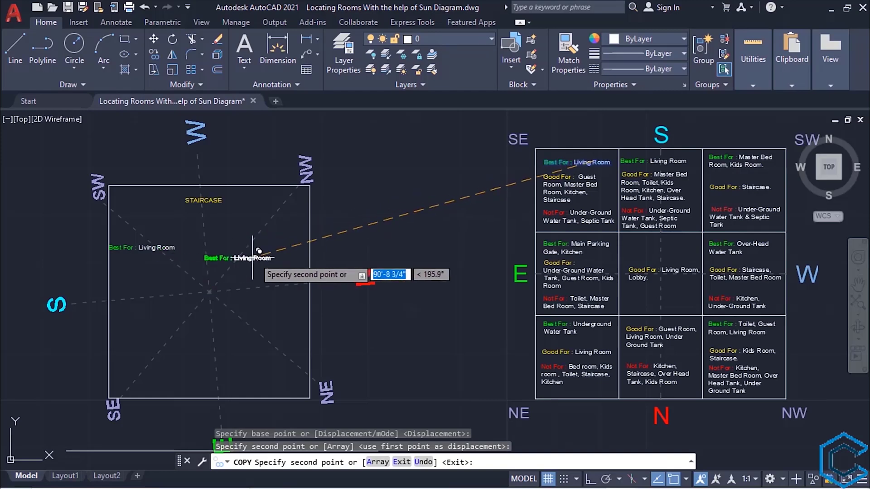
click(272, 239)
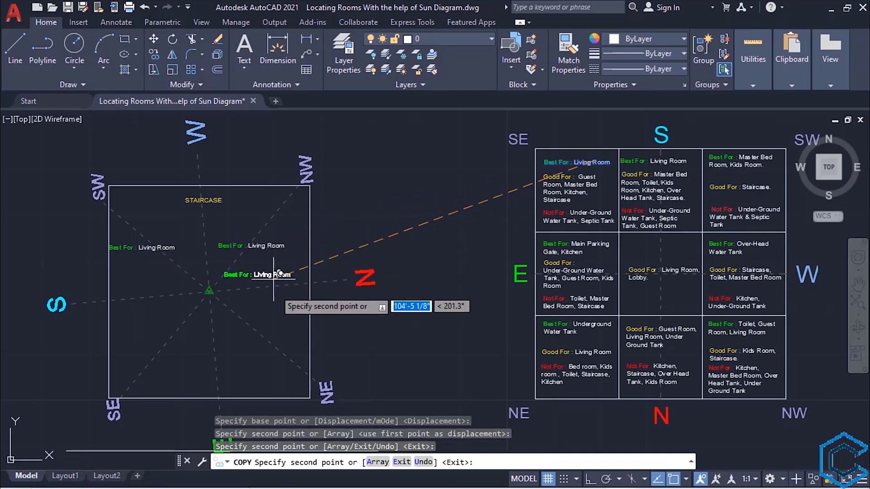
click(275, 321)
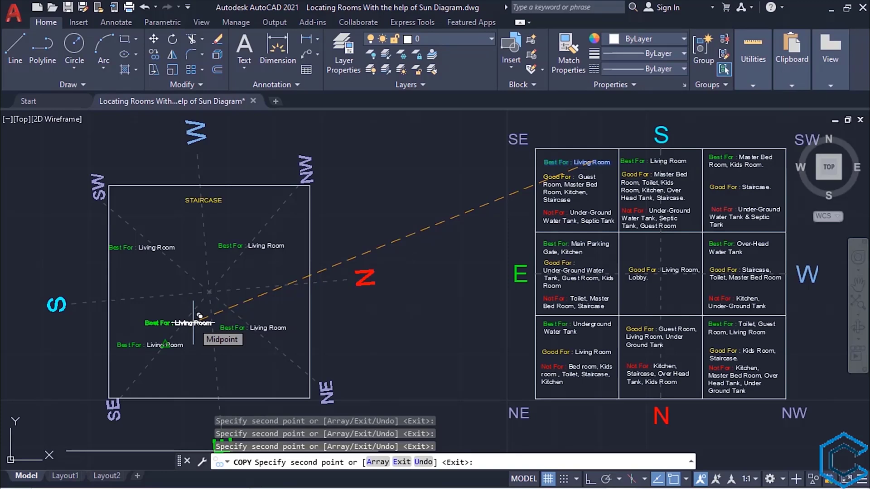
key(Escape)
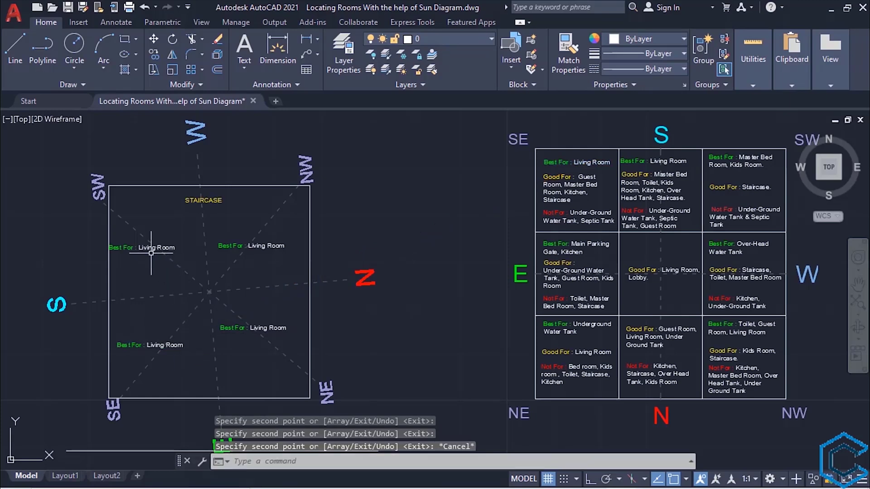
Replace the left copied note's text with LIVING ROOM
click(151, 248)
double_click(151, 248)
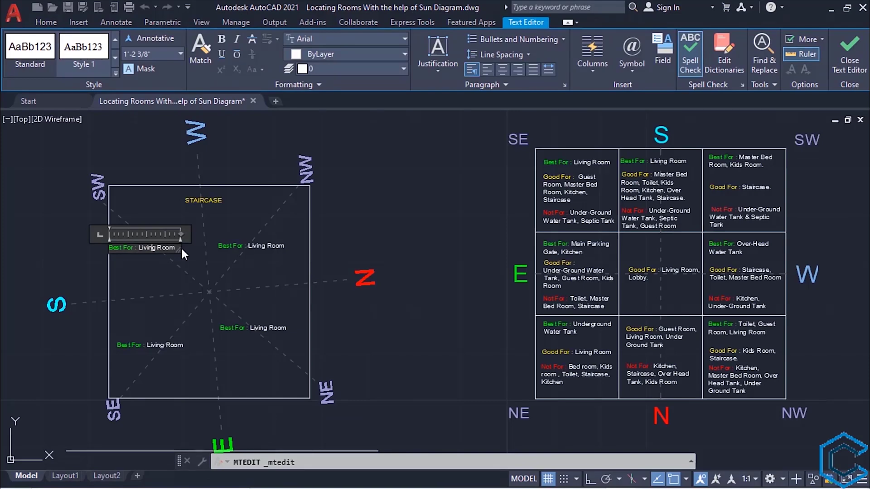
key(ctrl+a)
text(LIVING)
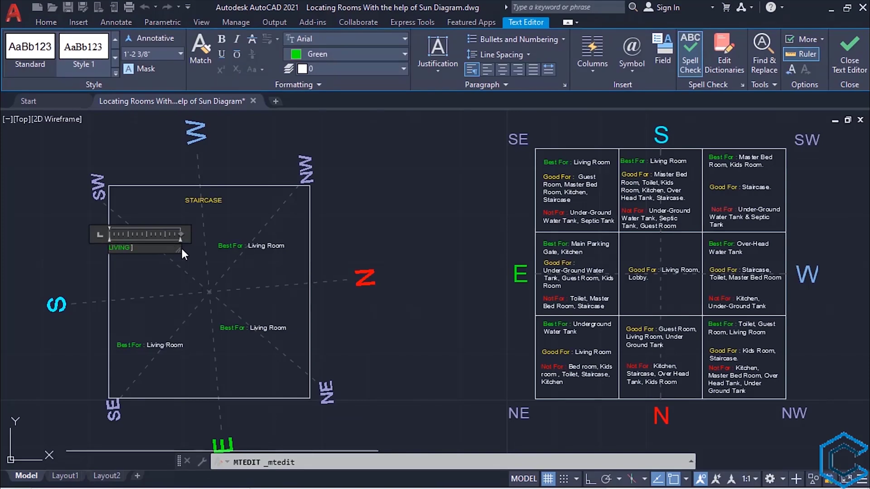
text( ROOM)
click(254, 248)
Relabel the Best For : Living Room note, then select the lower-right note
double_click(267, 246)
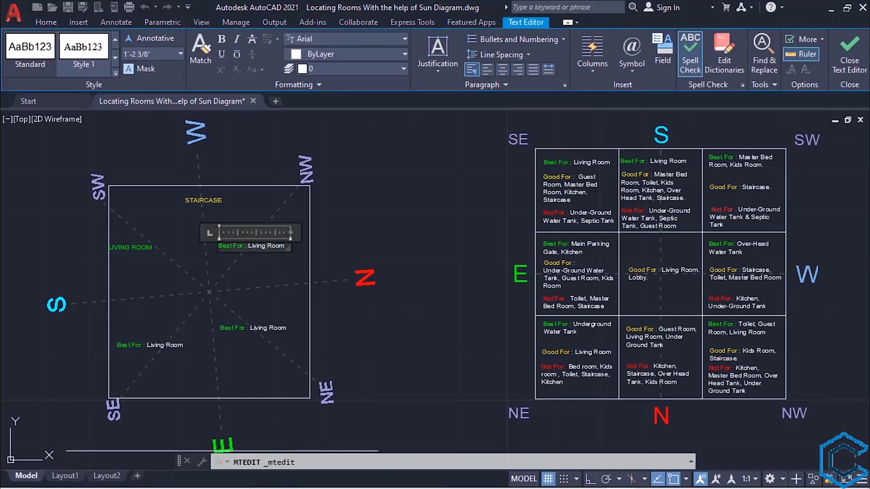
key(ctrl+a)
text(L)
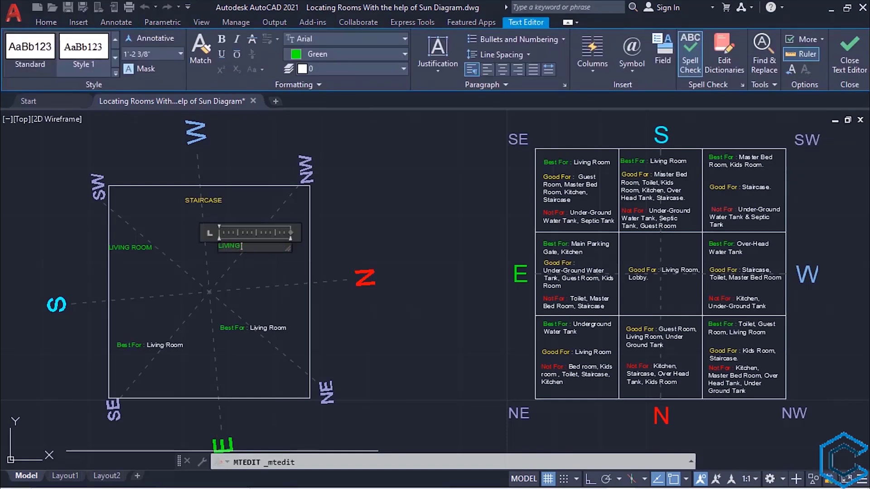
click(268, 286)
click(270, 326)
Delete the lower-right note and copy LIVING ROOM into the lower-left and lower-right quadrants
key(Delete)
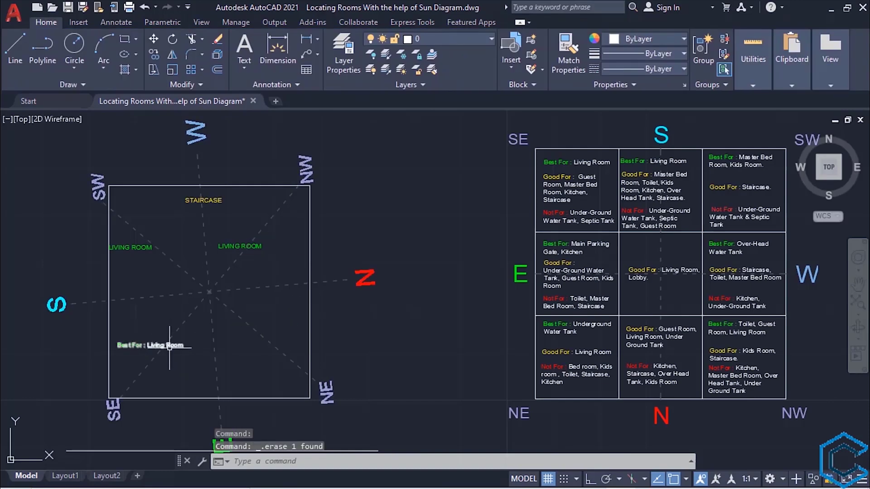
click(131, 247)
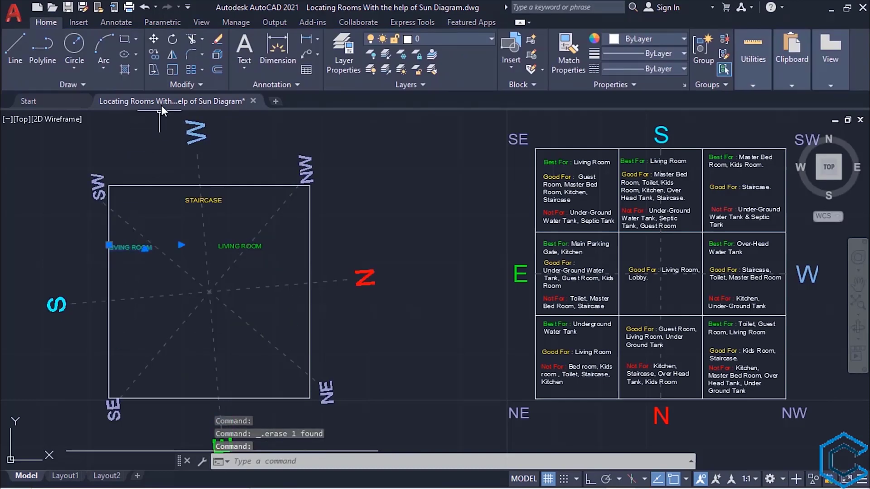
click(154, 55)
click(128, 248)
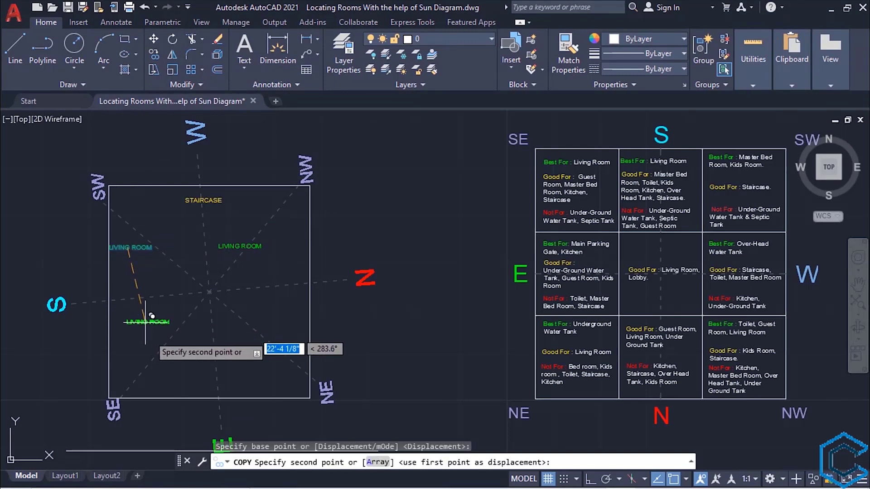
click(166, 344)
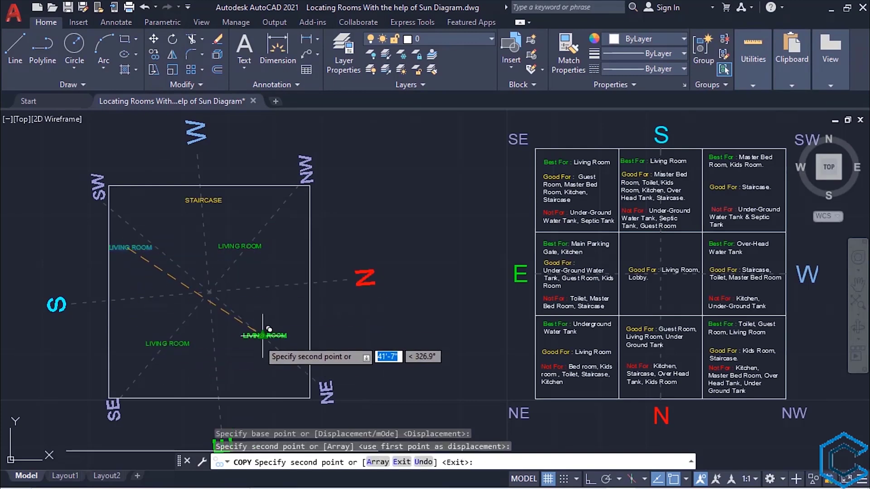
click(263, 336)
key(Escape)
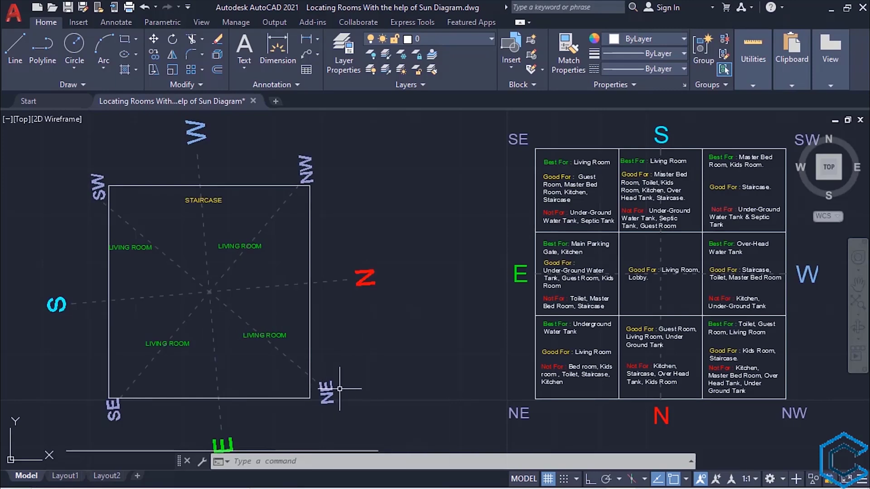
Move the STAIRCASE label lower inside the plot
mouse_move(264, 325)
middle_down()
mouse_move(316, 317)
mouse_move(206, 327)
middle_up()
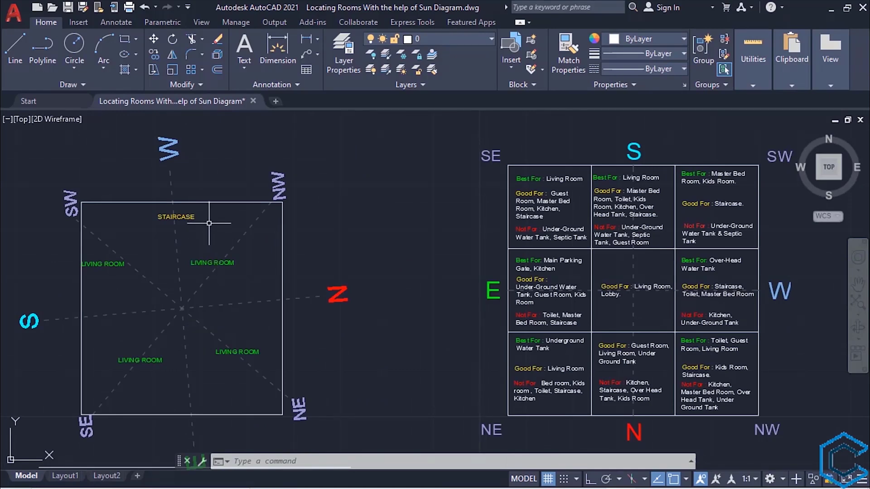
click(181, 215)
click(159, 213)
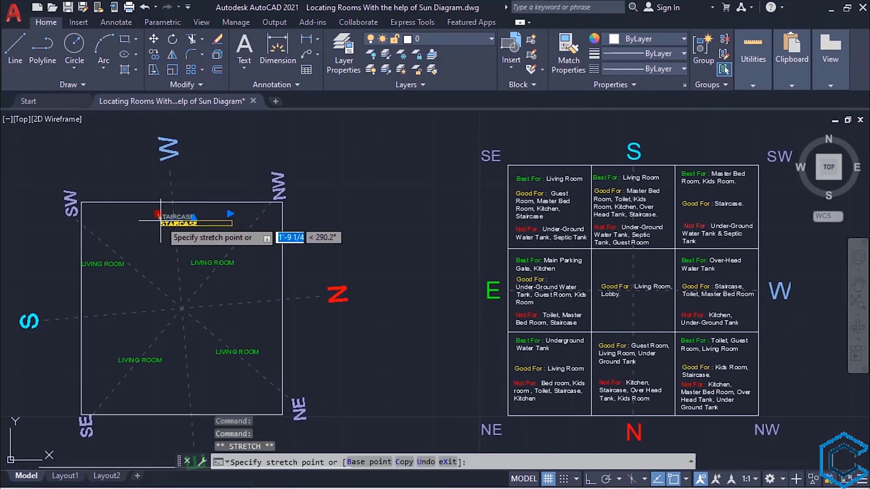
click(158, 243)
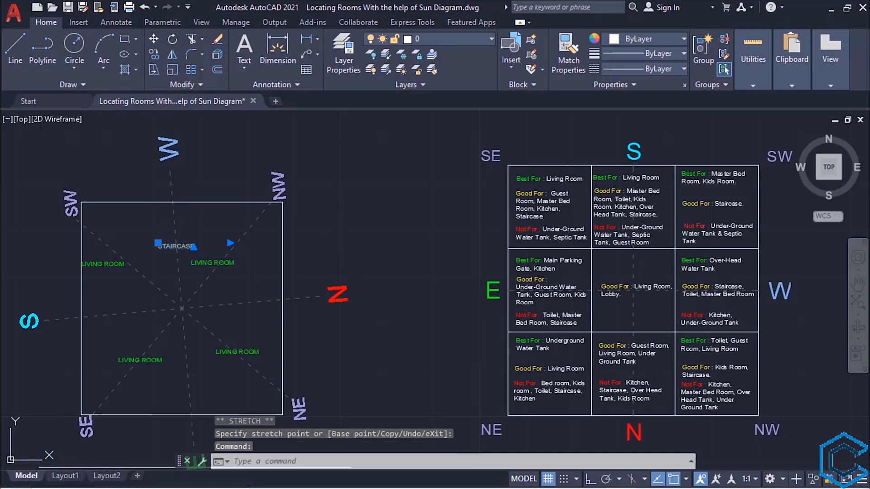
Move the upper-right and left LIVING ROOM labels down toward the centre
click(191, 260)
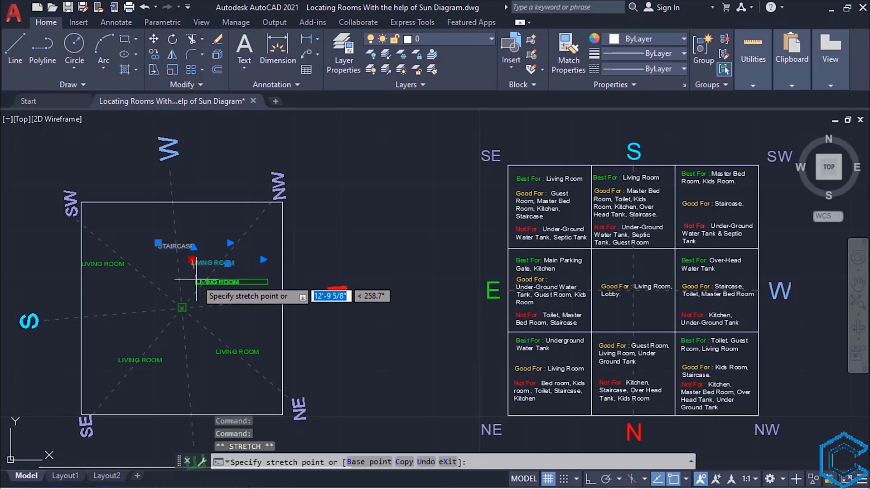
scroll(195, 284, up, 2)
scroll(196, 284, up, 2)
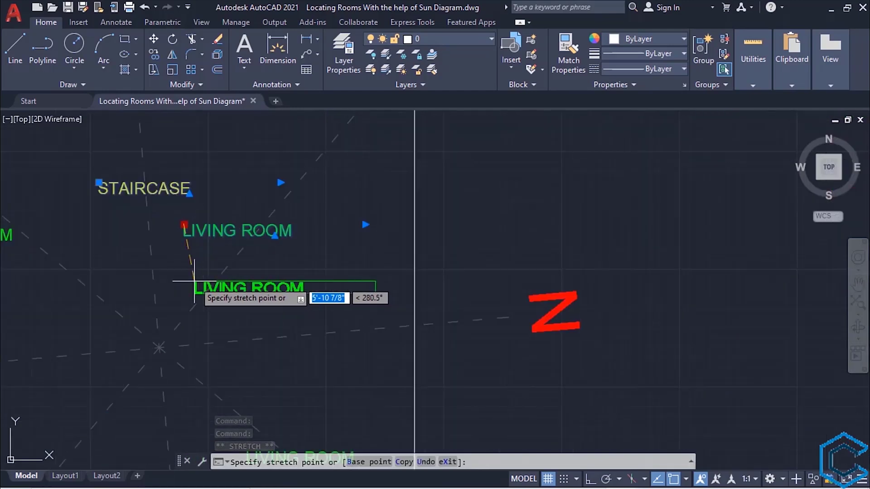
click(192, 277)
mouse_move(155, 320)
middle_down()
mouse_move(200, 321)
mouse_move(358, 357)
middle_up()
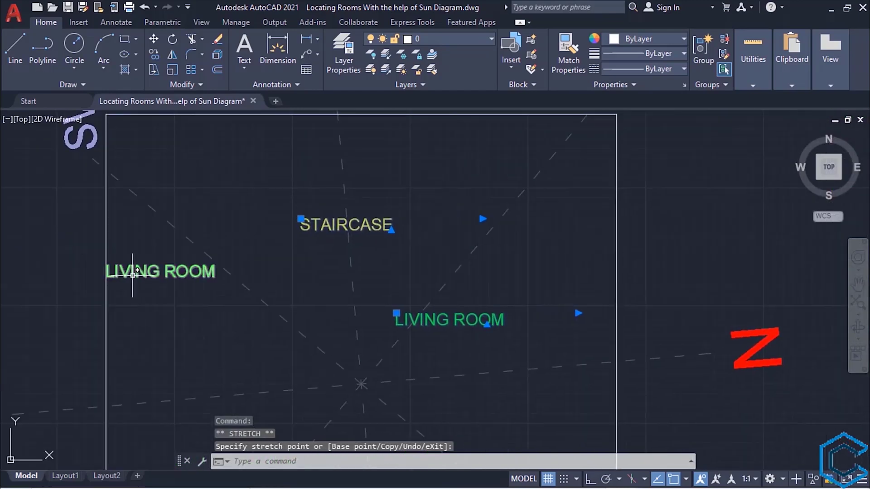
click(108, 272)
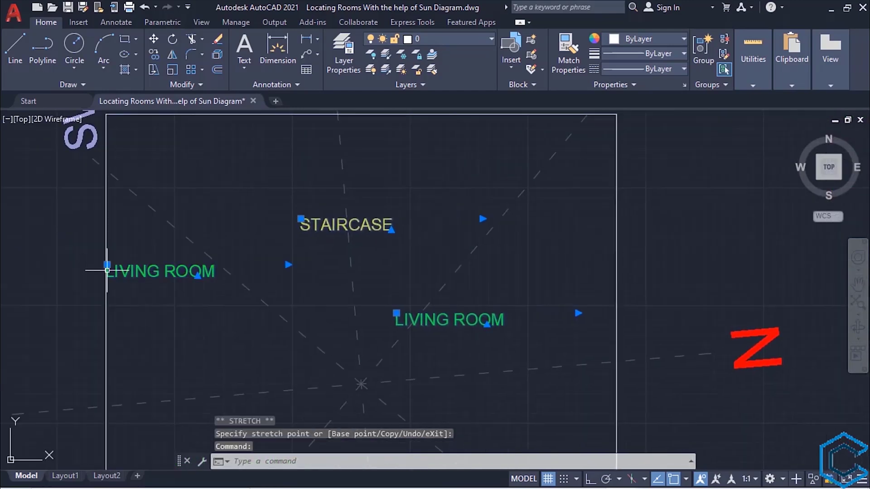
click(176, 313)
Move the lower-left and lower-right LIVING ROOM labels up toward the centre
middle_drag(359, 378, 402, 237)
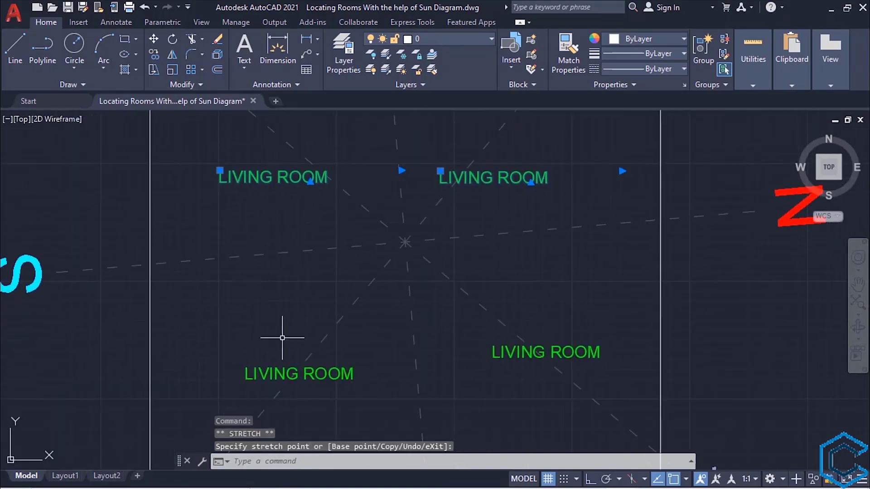
click(259, 373)
click(246, 367)
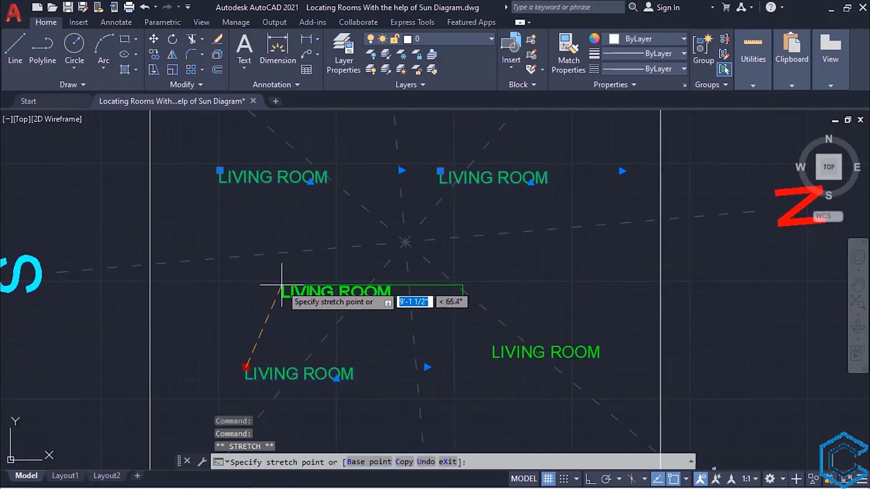
click(281, 285)
click(540, 351)
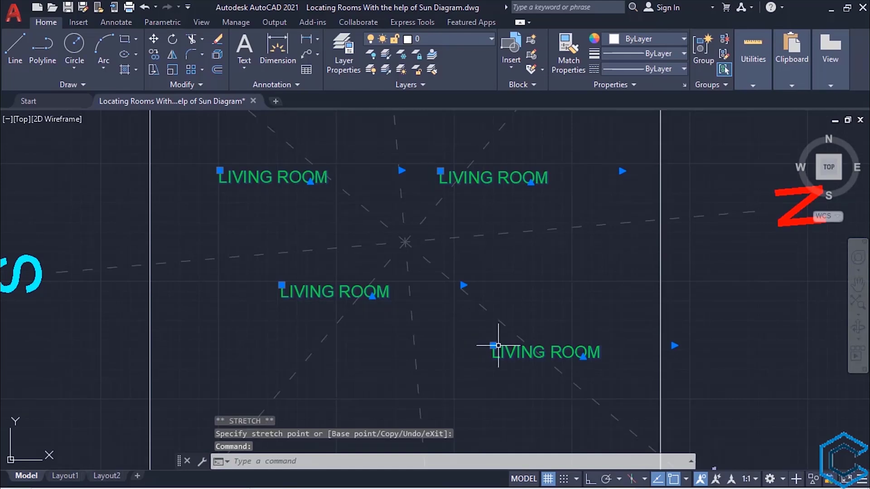
click(498, 346)
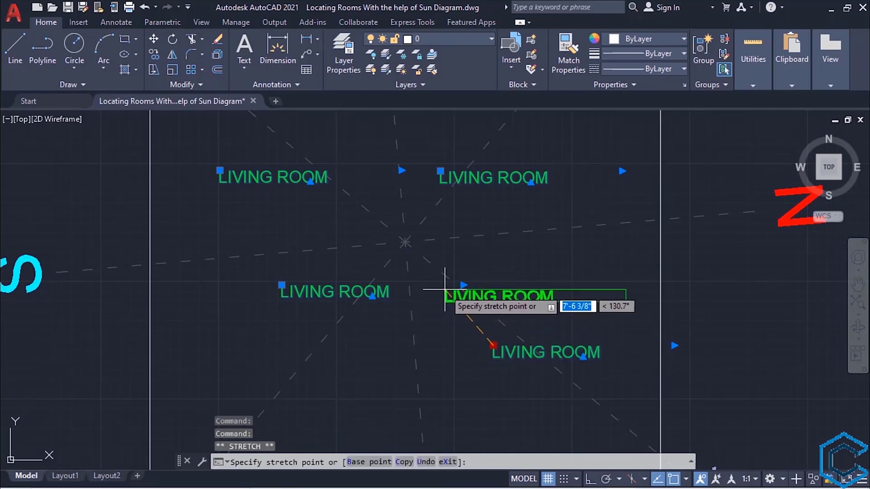
click(445, 289)
key(Escape)
Nudge the left LIVING ROOM label slightly to the right
mouse_move(455, 310)
middle_down()
mouse_move(500, 413)
mouse_move(509, 415)
middle_up()
click(274, 273)
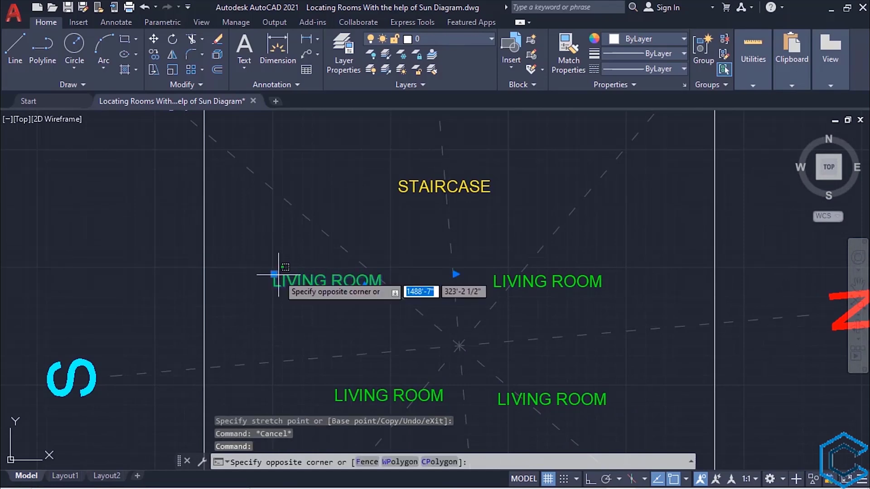
click(317, 271)
click(274, 274)
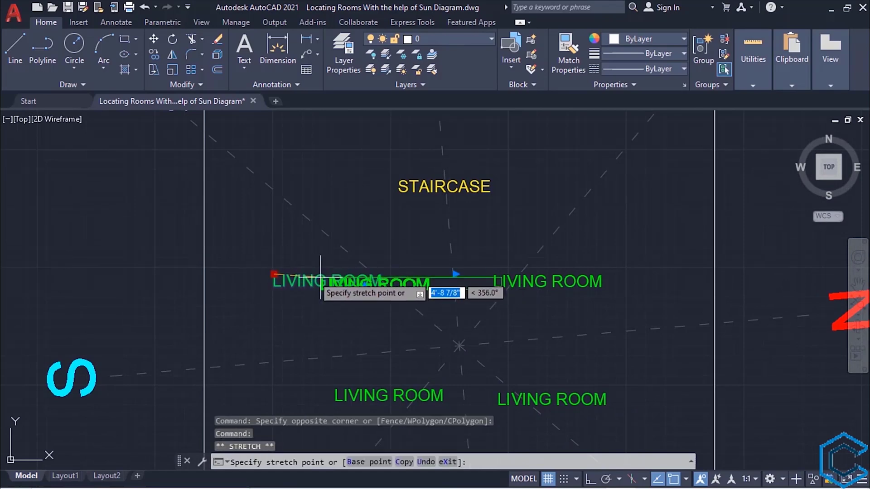
click(293, 274)
middle_drag(362, 318, 354, 294)
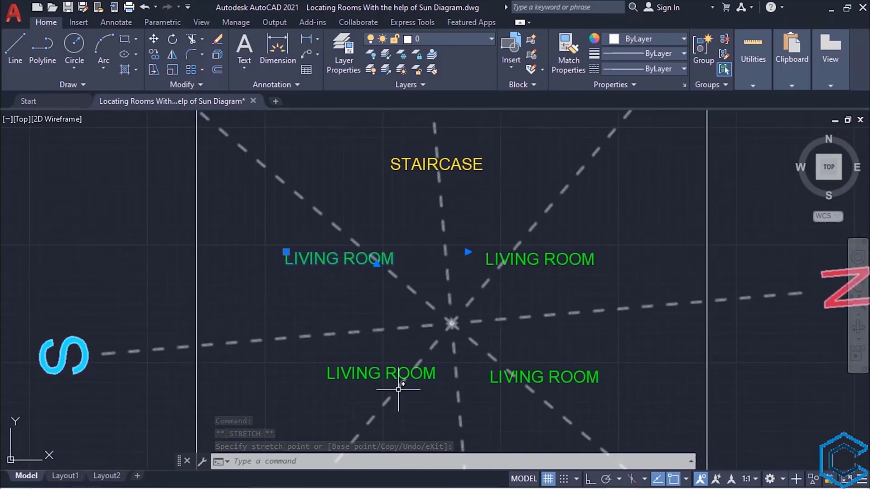
key(Escape)
Select the Good For : Living Room, Lobby note and start a copy, then cancel it
scroll(534, 368, down, 2)
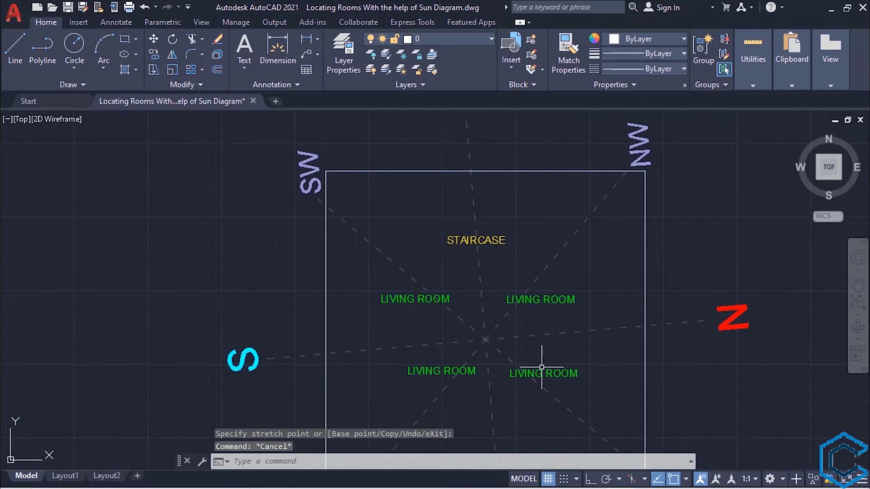
mouse_move(534, 369)
middle_down()
mouse_move(443, 295)
mouse_move(326, 299)
mouse_move(309, 335)
mouse_move(219, 326)
middle_up()
scroll(434, 357, down, 2)
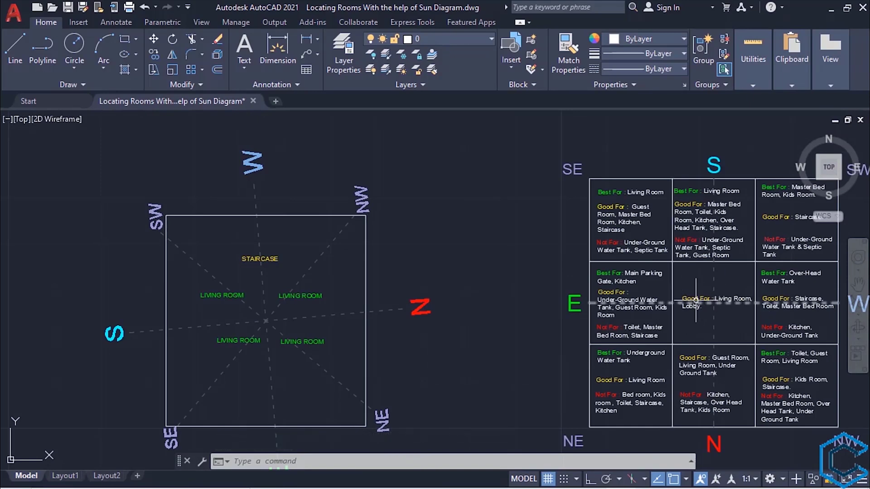
click(715, 301)
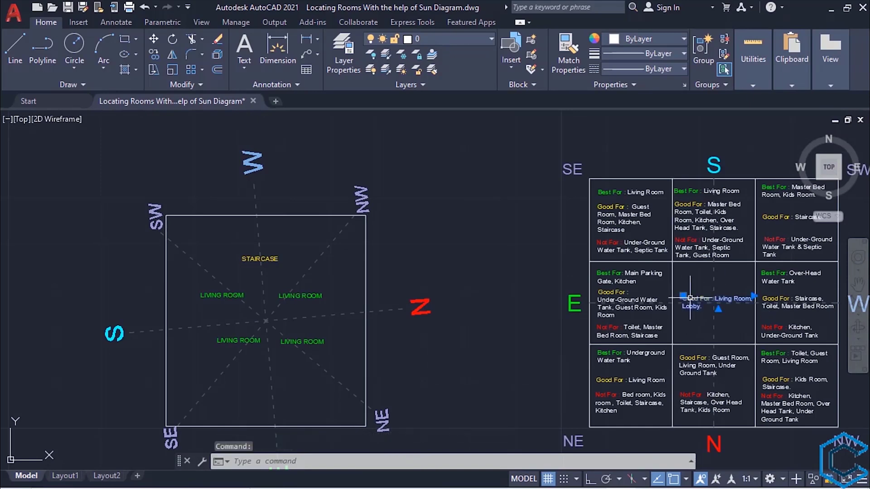
click(153, 55)
click(682, 296)
scroll(277, 318, up, 4)
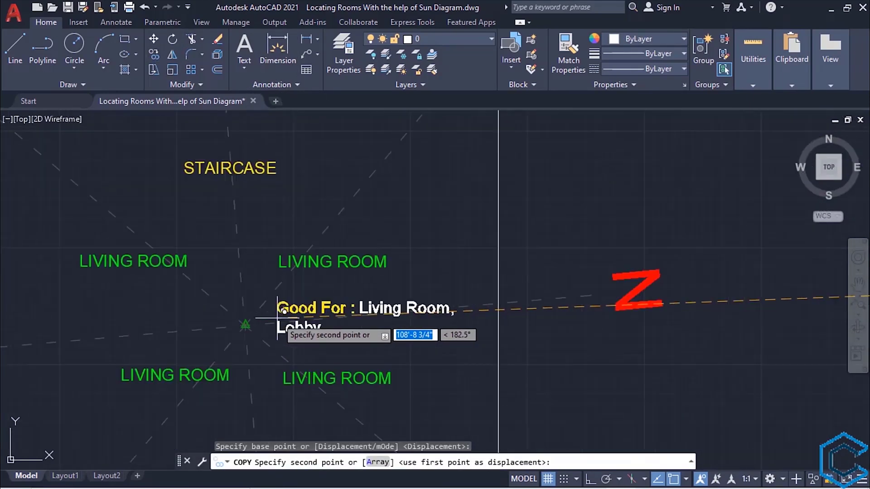
scroll(277, 318, up, 2)
scroll(181, 320, up, 1)
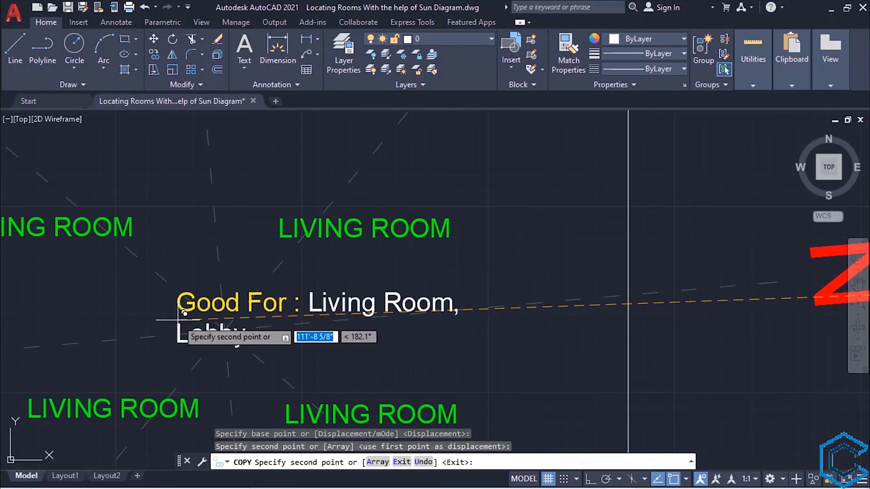
key(Escape)
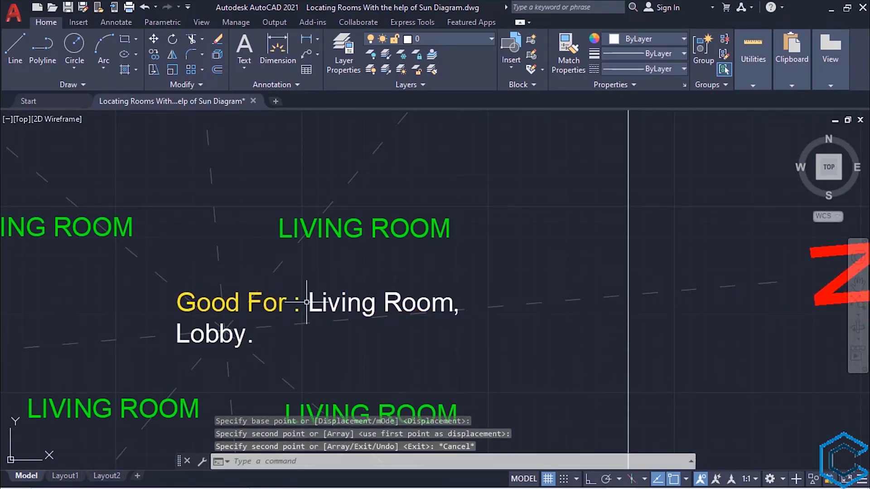
Trim the centre note down to read just Lobby
double_click(279, 338)
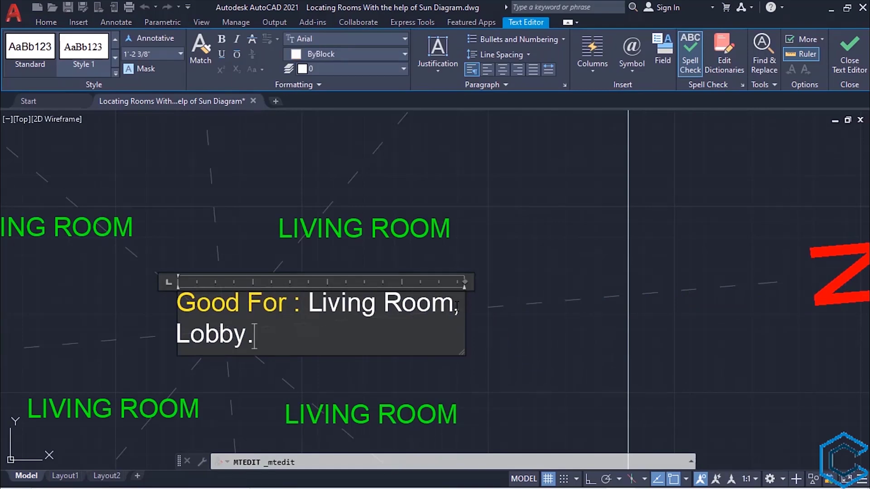
drag(454, 304, 177, 302)
key(BackSpace)
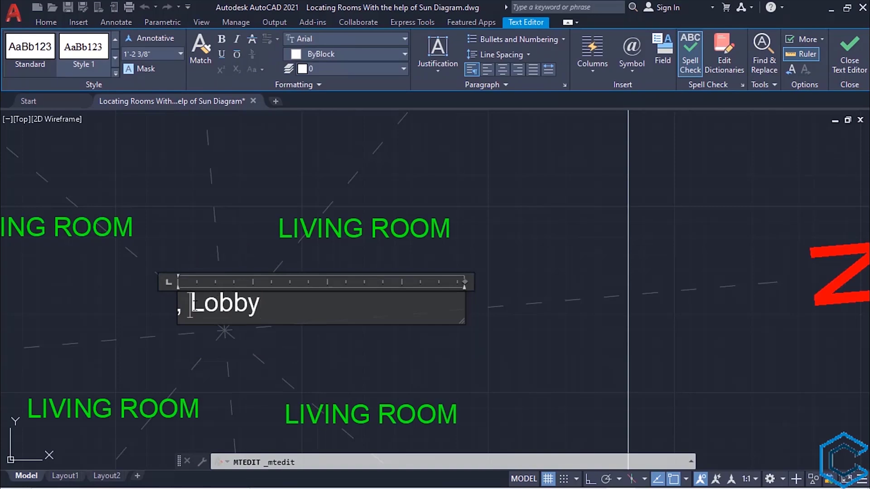
key(BackSpace)
key(BackSpace)
click(240, 220)
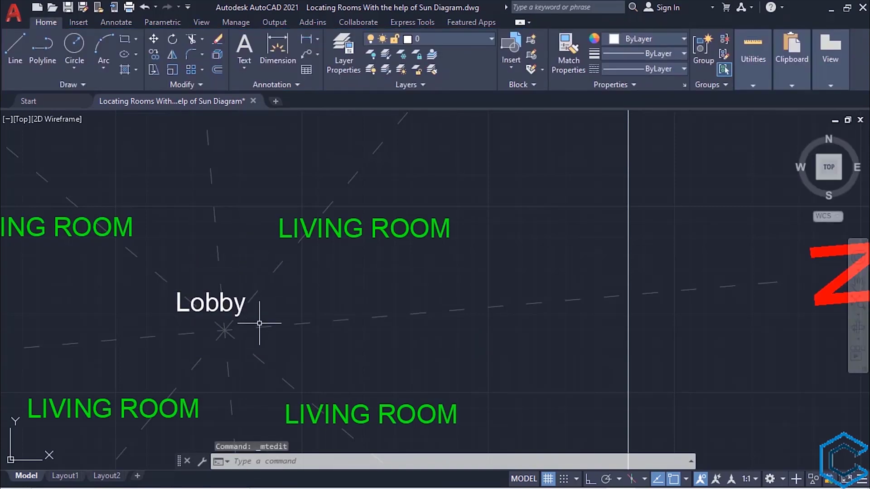
Select the Lobby label and cancel an accidental grip stretch
scroll(257, 324, up, 2)
scroll(337, 358, down, 5)
click(311, 334)
click(378, 287)
key(Escape)
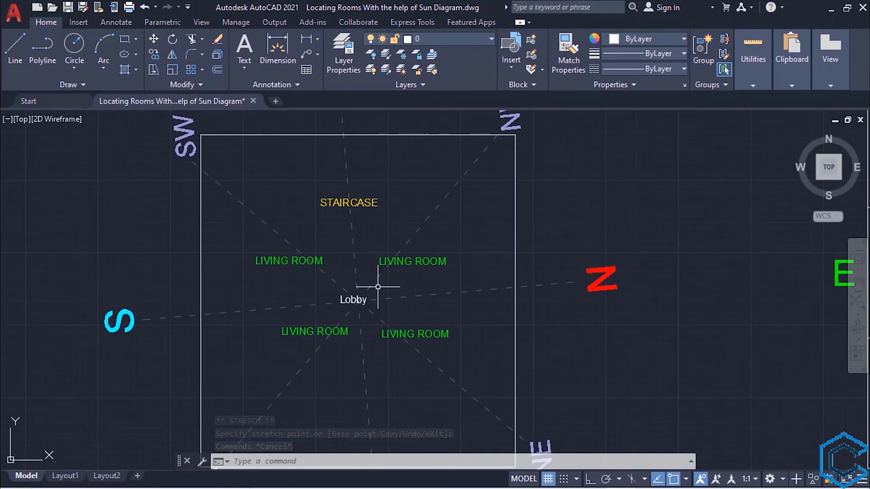
scroll(378, 286, down, 5)
middle_drag(375, 287, 336, 292)
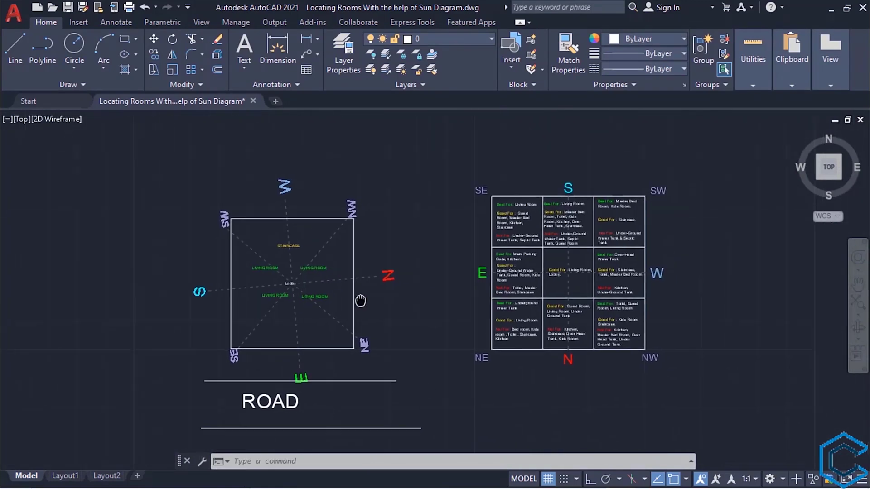
scroll(521, 245, up, 2)
middle_drag(608, 196, 580, 223)
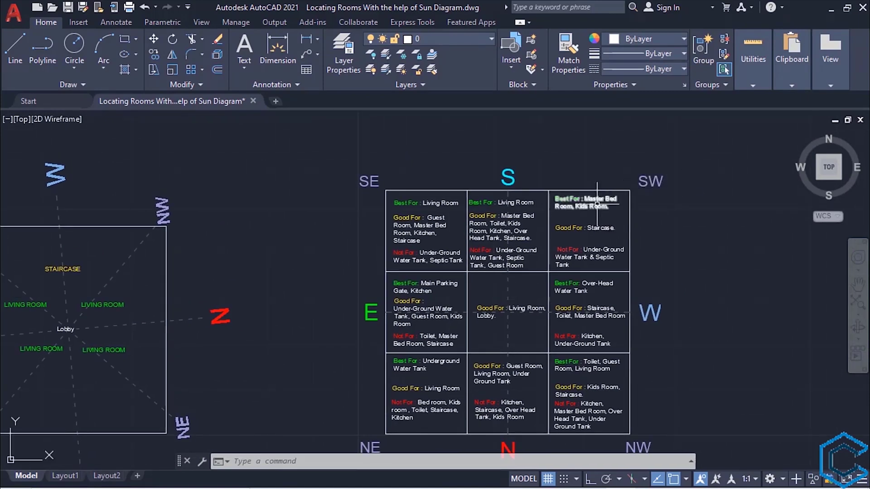
middle_drag(230, 266, 354, 226)
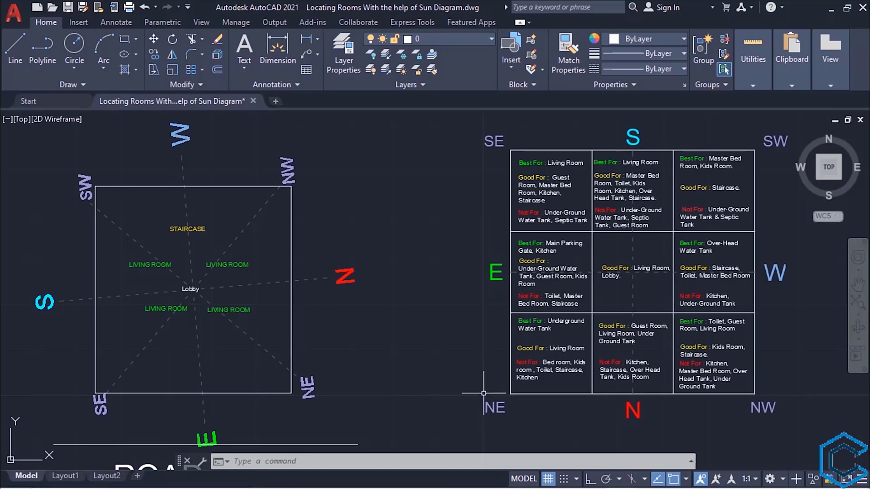
middle_drag(427, 343, 464, 358)
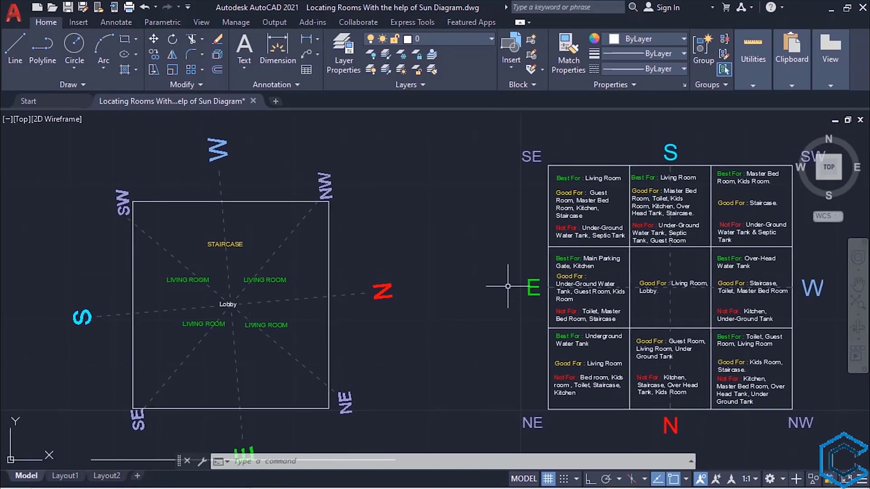
click(764, 173)
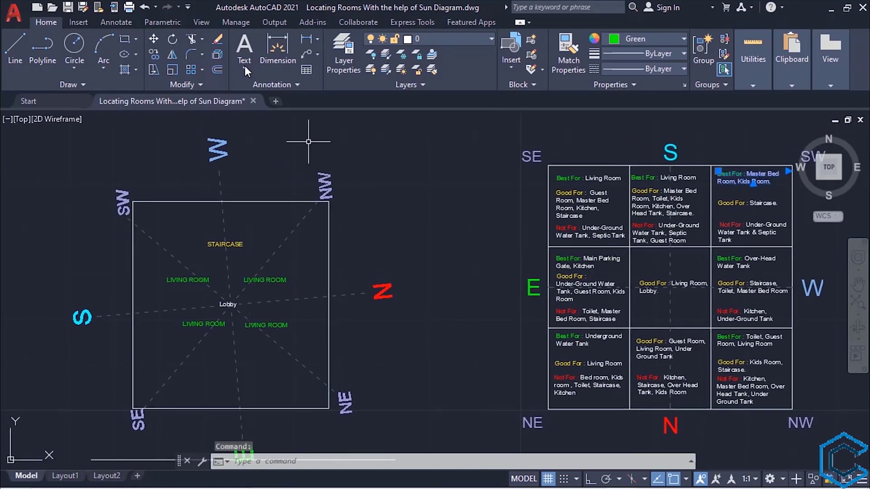
Copy the SW cell's Best For text into the plot's SW corner
click(154, 55)
click(743, 180)
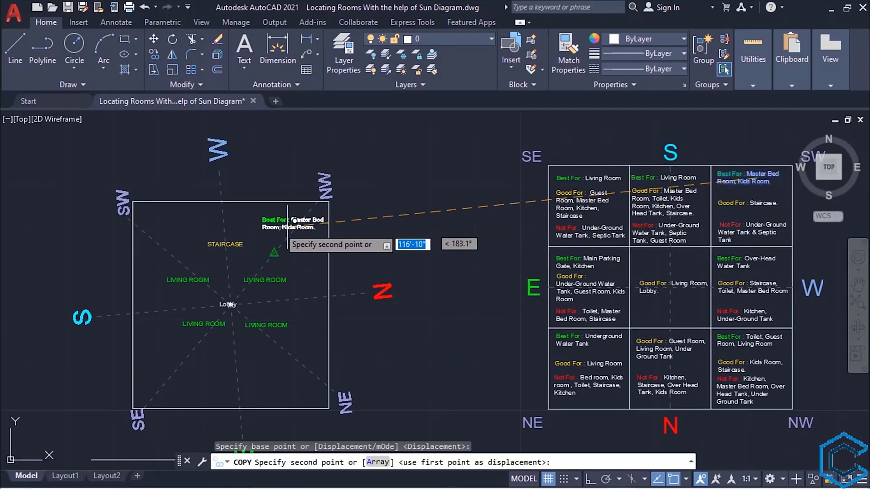
scroll(426, 263, down, 2)
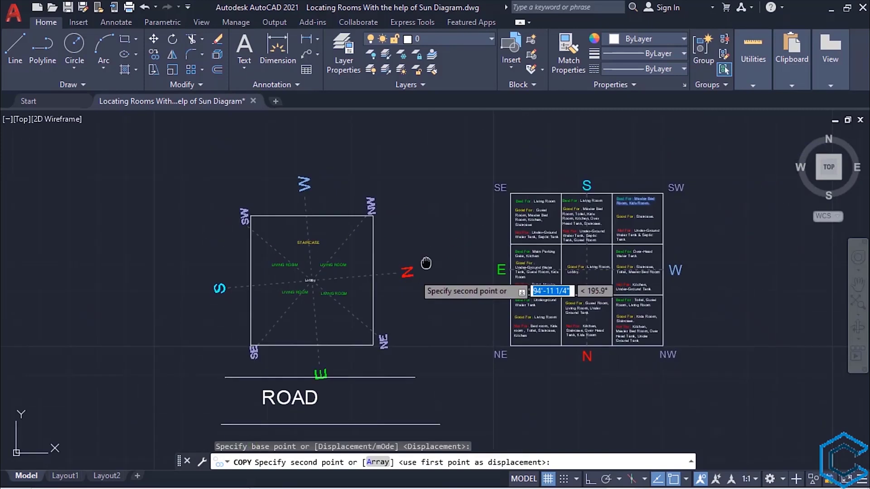
middle_drag(426, 263, 405, 286)
scroll(280, 258, up, 4)
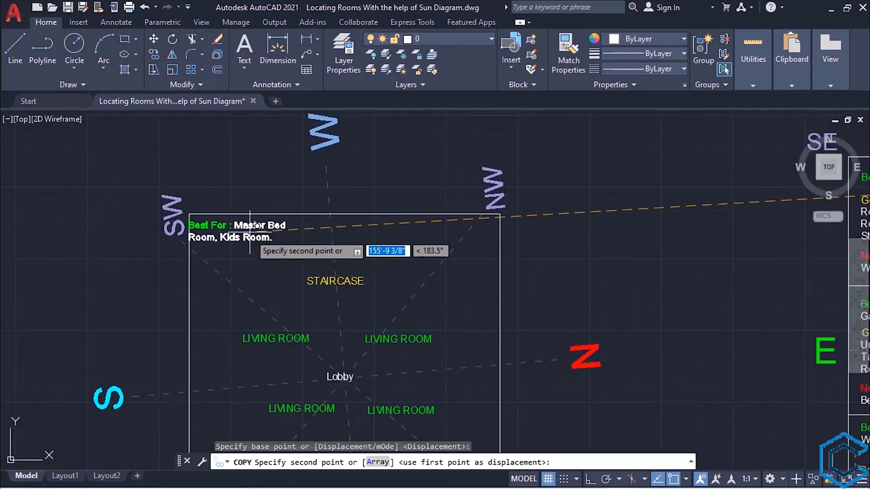
click(250, 232)
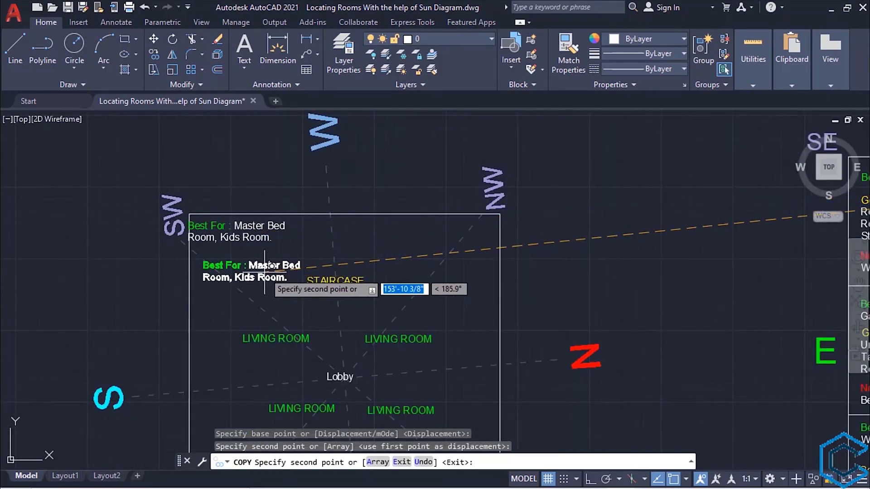
key(Escape)
Delete the second line and Best For prefix so the label reads Master Bed
click(260, 219)
double_click(248, 225)
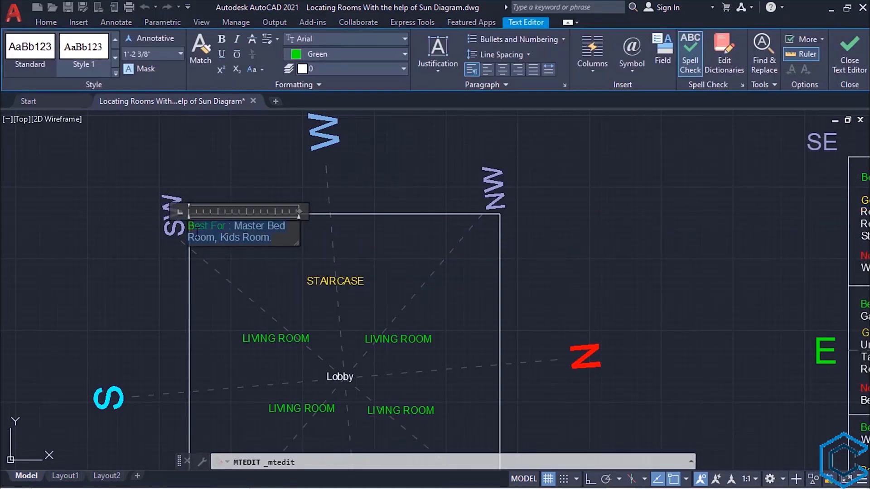
drag(287, 225, 271, 238)
key(Delete)
drag(188, 225, 231, 226)
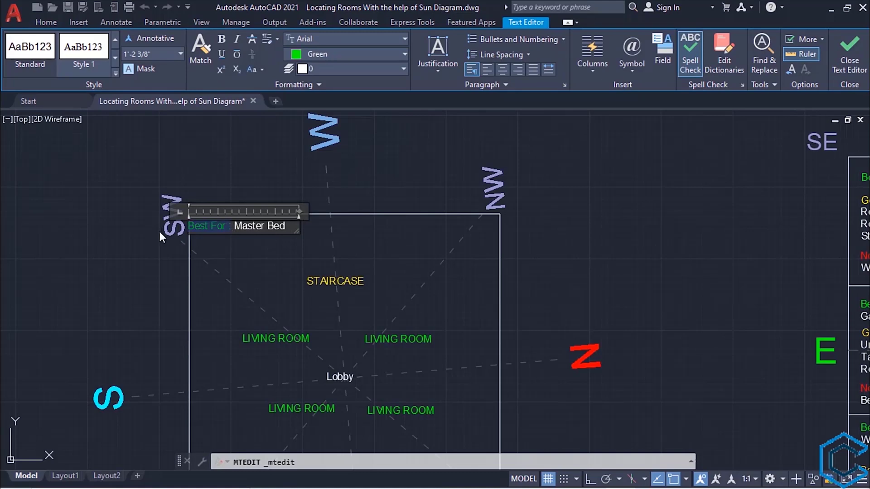
key(Delete)
click(235, 244)
scroll(243, 243, down, 2)
Copy the Master Bed label to the SE, NE and NW corners
middle_drag(243, 243, 260, 199)
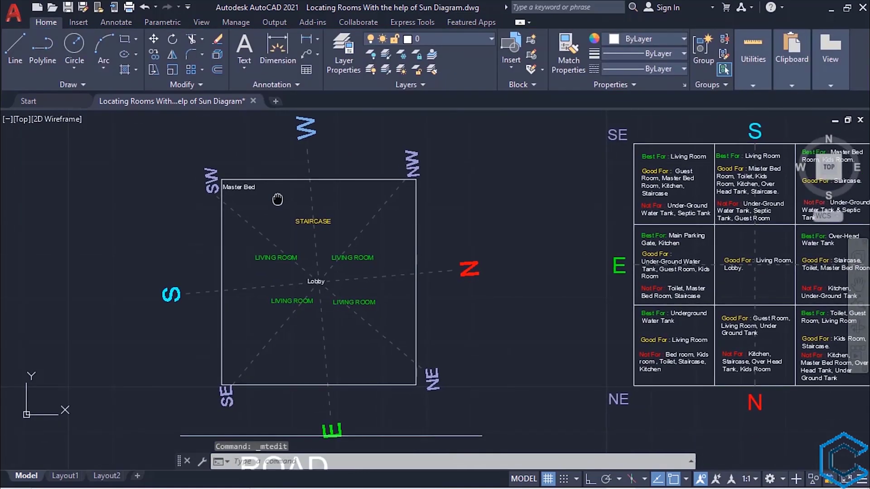
click(240, 186)
click(154, 71)
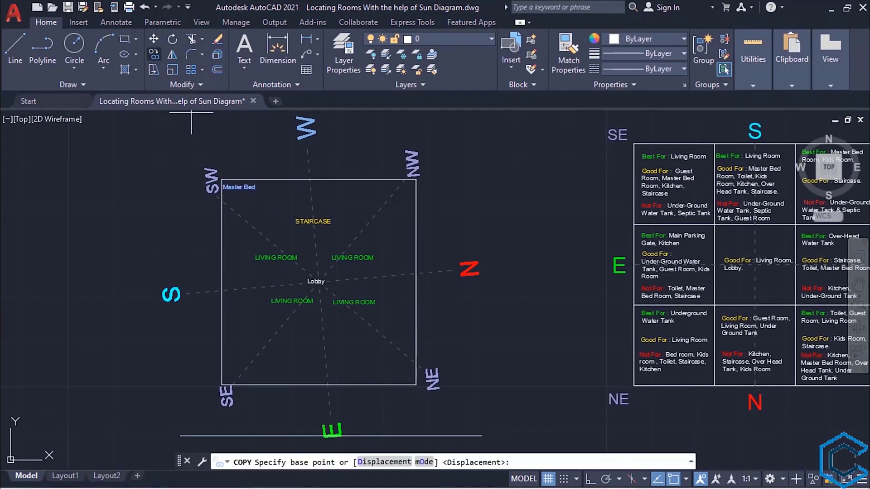
click(238, 189)
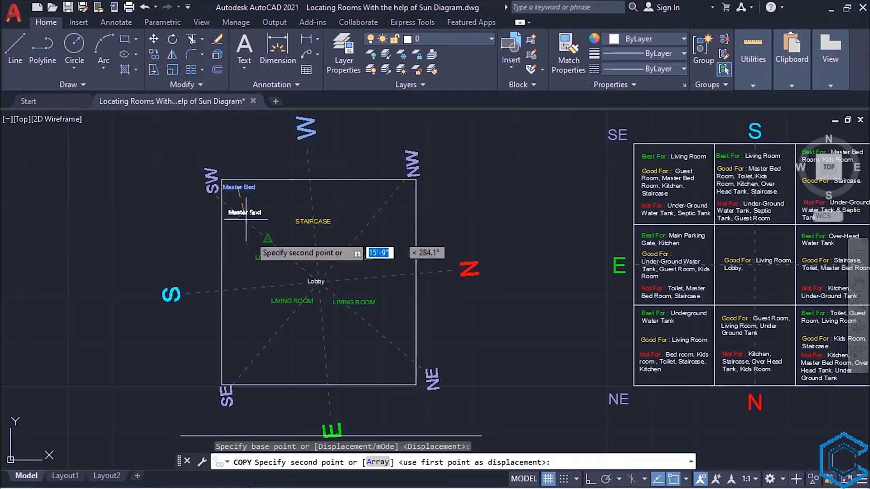
click(234, 382)
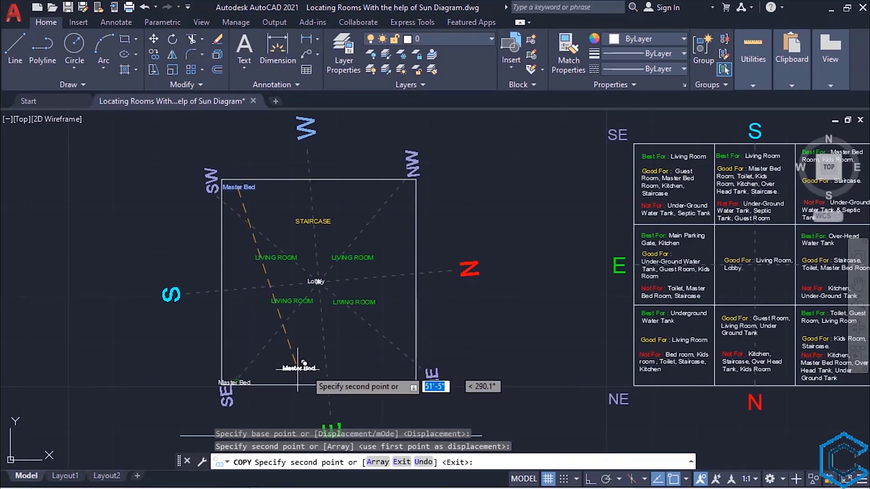
click(404, 379)
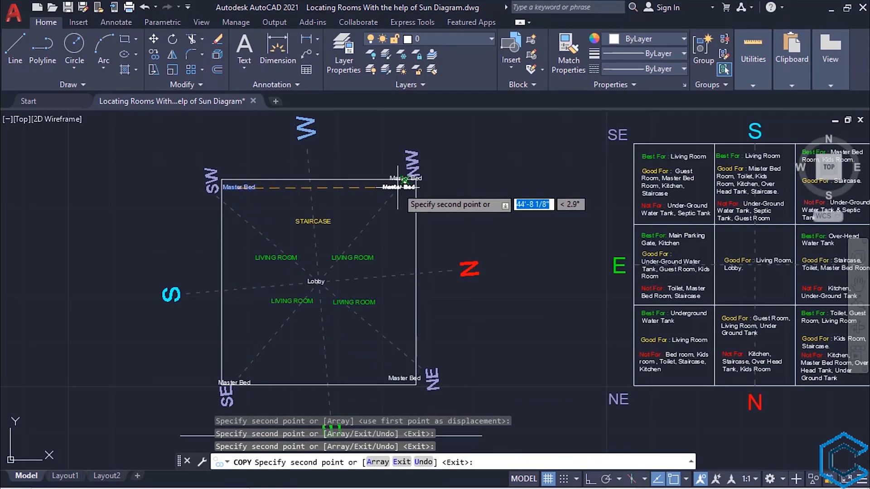
scroll(403, 185, up, 3)
key(Escape)
Nudge the NW Master Bed label inside its corner
click(388, 158)
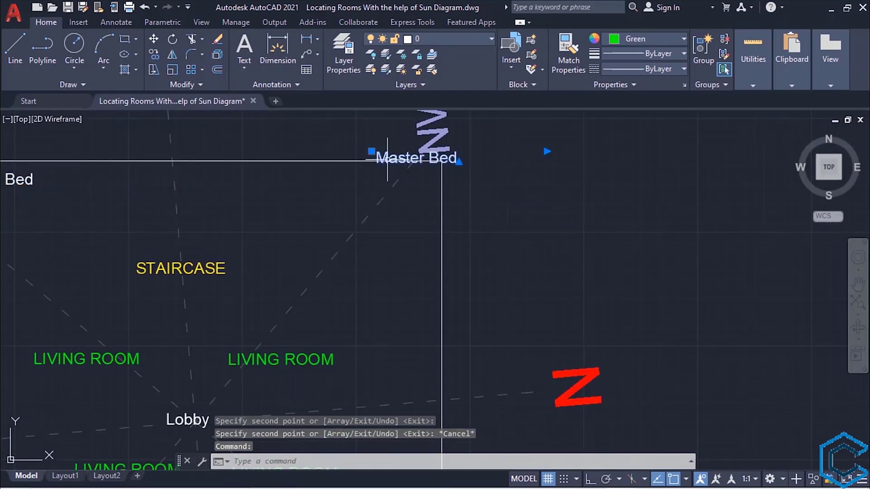
click(372, 152)
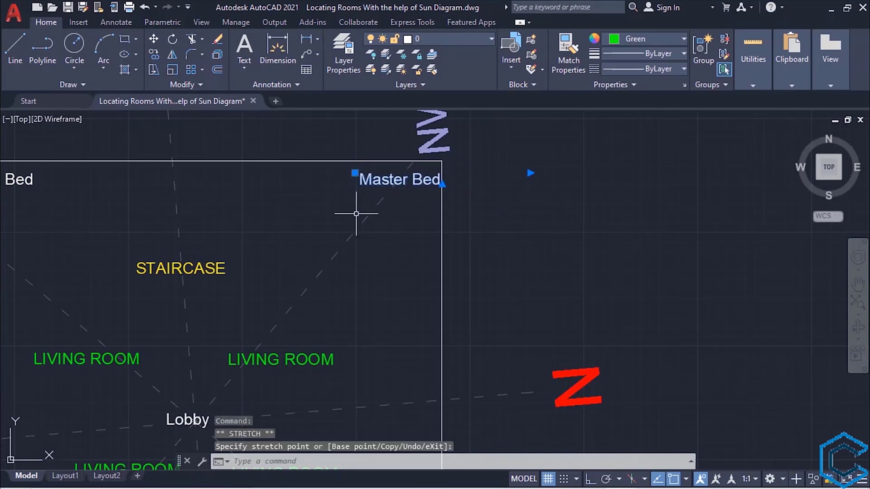
scroll(360, 218, down, 2)
scroll(347, 281, down, 2)
mouse_move(520, 237)
middle_down()
mouse_move(420, 194)
mouse_move(223, 208)
middle_up()
key(Escape)
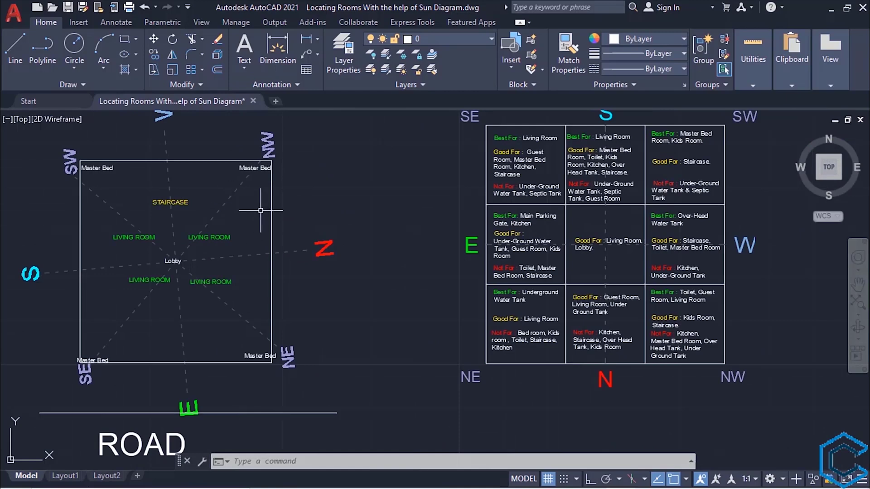
Copy the top-middle cell's Good For text into the plot's upper-left area
middle_drag(606, 226, 567, 250)
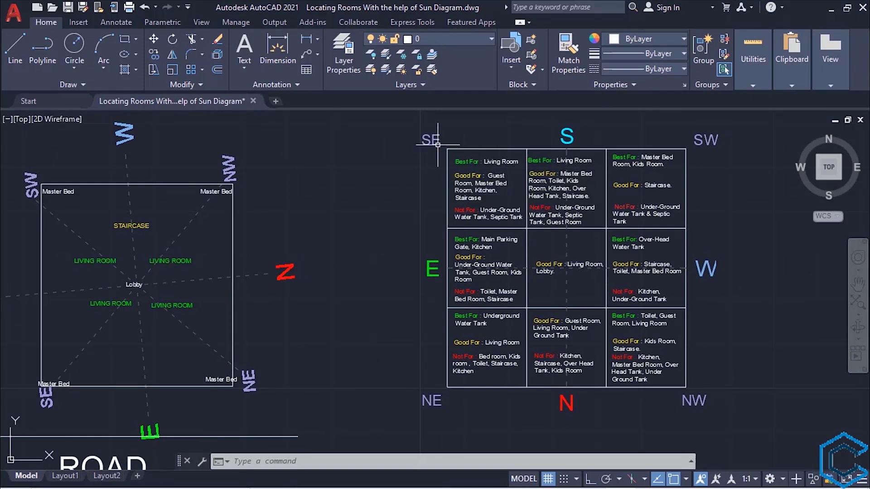
middle_drag(388, 254, 408, 242)
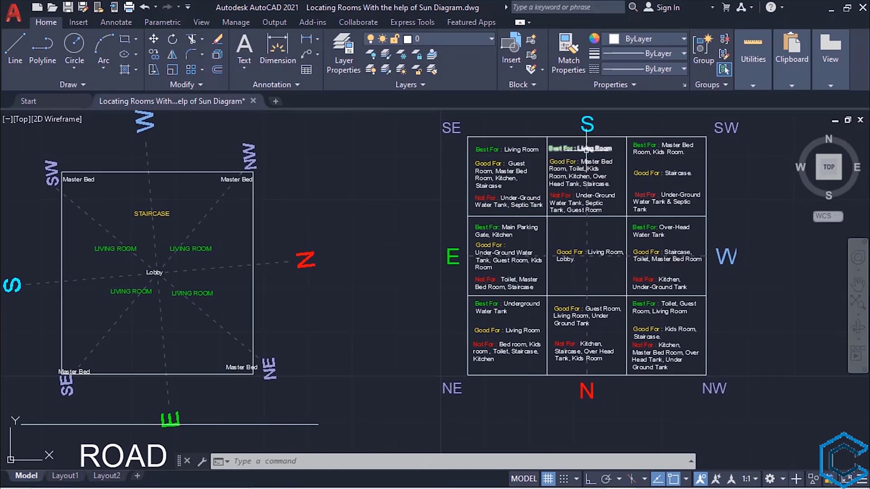
click(580, 173)
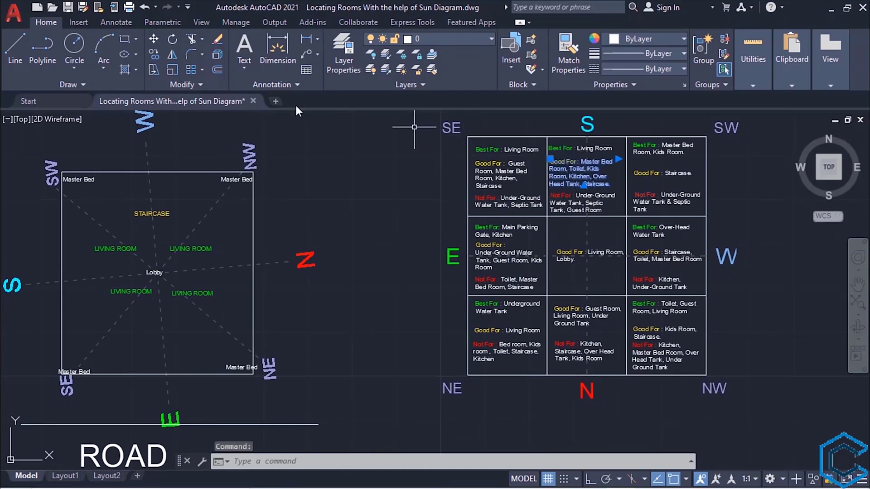
click(154, 55)
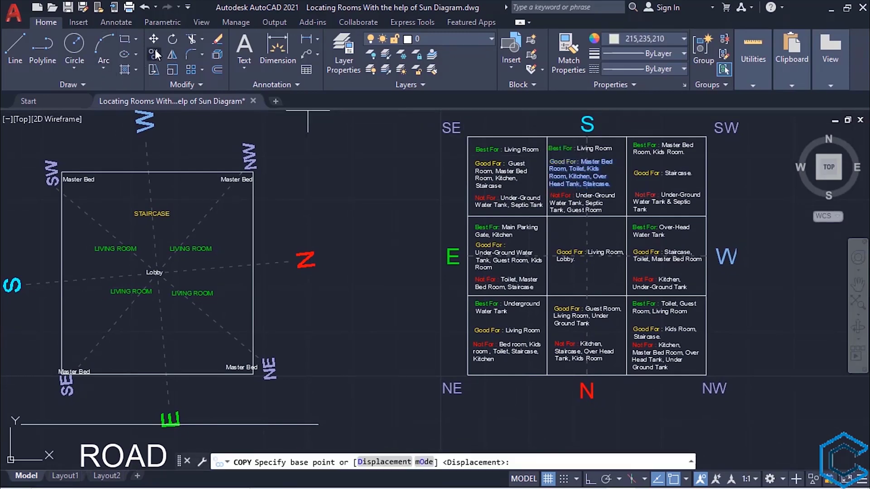
click(578, 185)
middle_drag(237, 285, 275, 265)
scroll(217, 249, up, 2)
scroll(206, 232, up, 1)
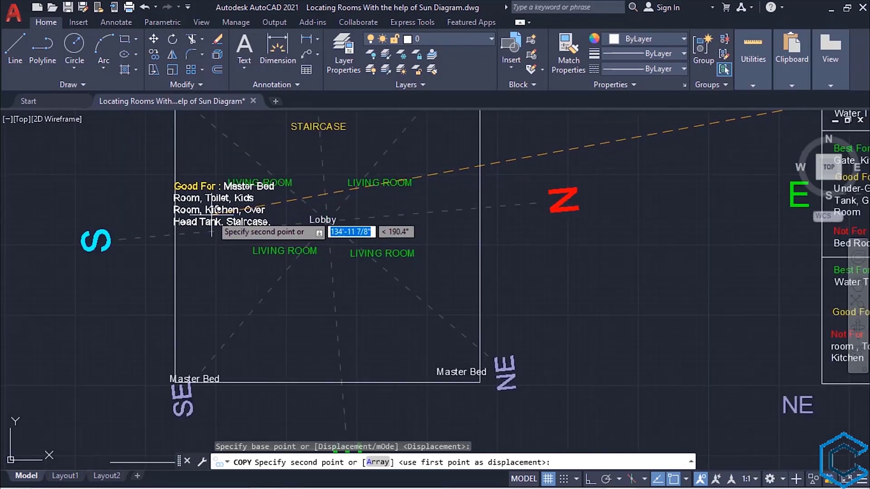
click(211, 221)
key(Escape)
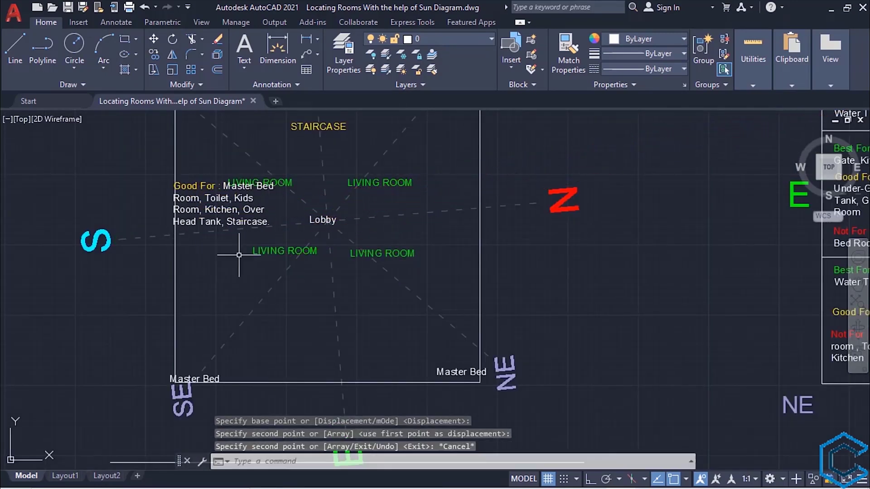
Trim the copied note to read only Kitchen, then grab it to move
double_click(226, 221)
mouse_move(271, 224)
mouse_down()
mouse_move(169, 223)
mouse_move(171, 187)
mouse_up()
key(BackSpace)
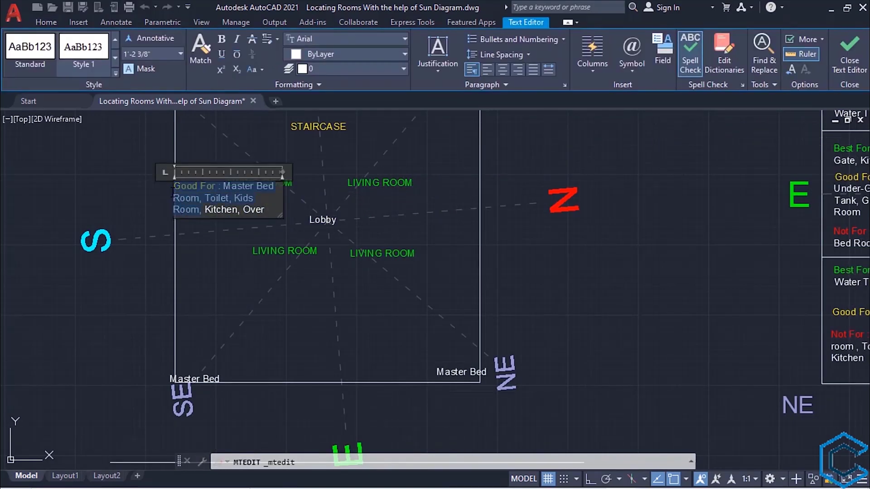
key(BackSpace)
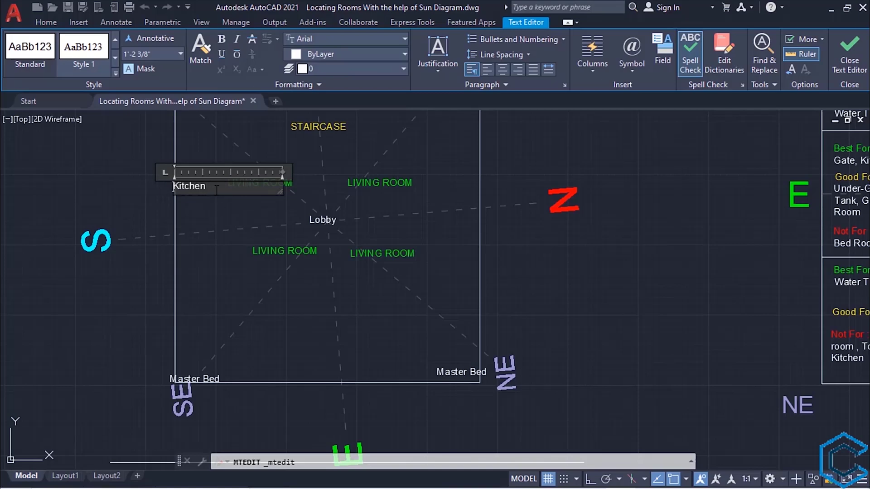
click(204, 200)
click(188, 186)
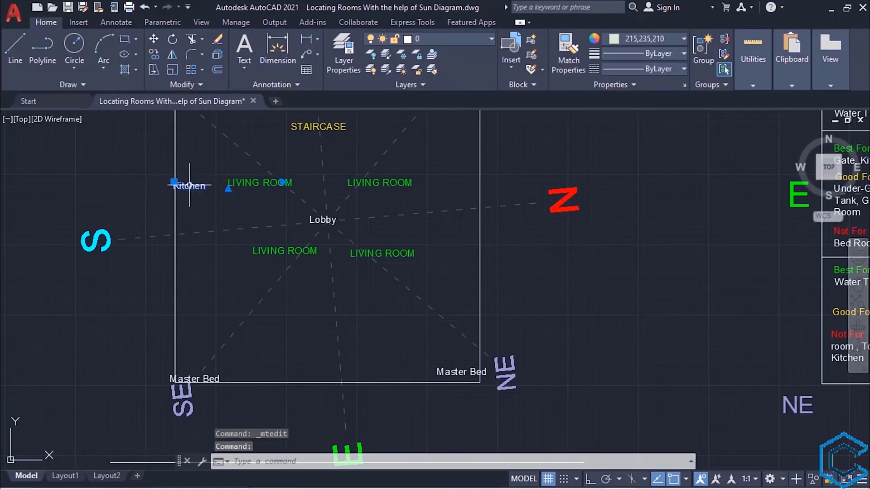
Place Kitchen beside the S line and copy a second Kitchen just below it
click(184, 215)
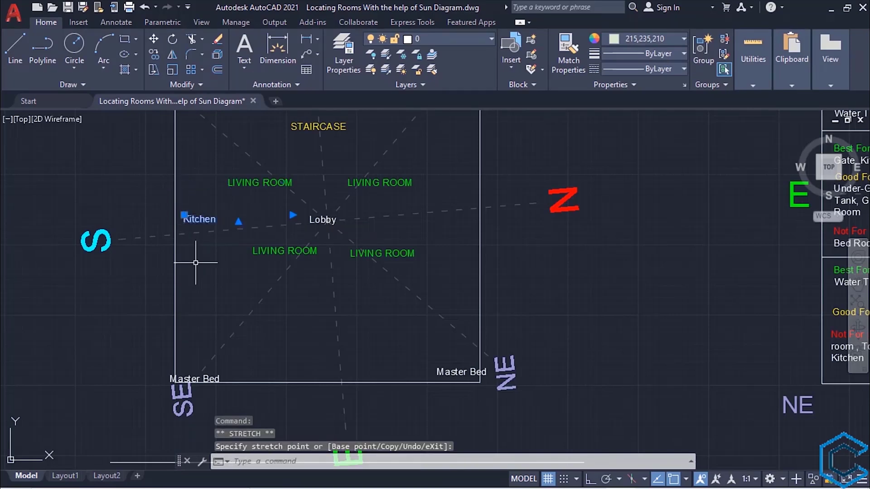
scroll(194, 262, up, 2)
click(152, 53)
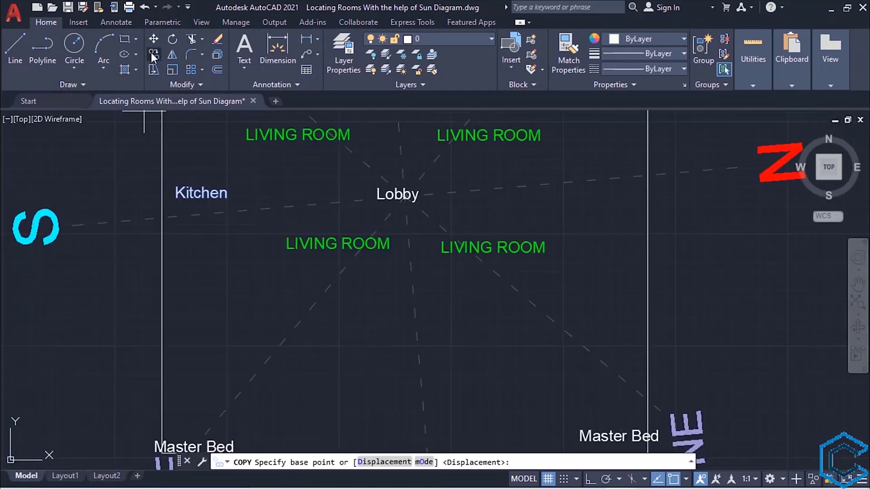
click(184, 195)
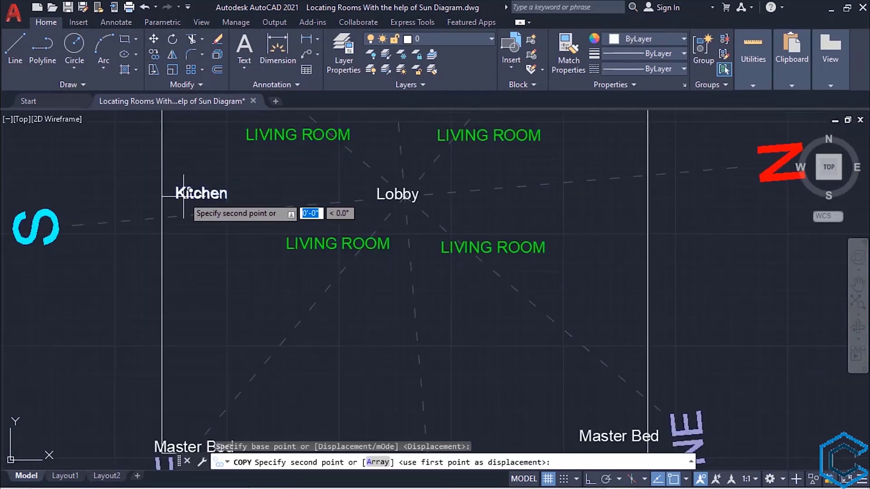
click(180, 239)
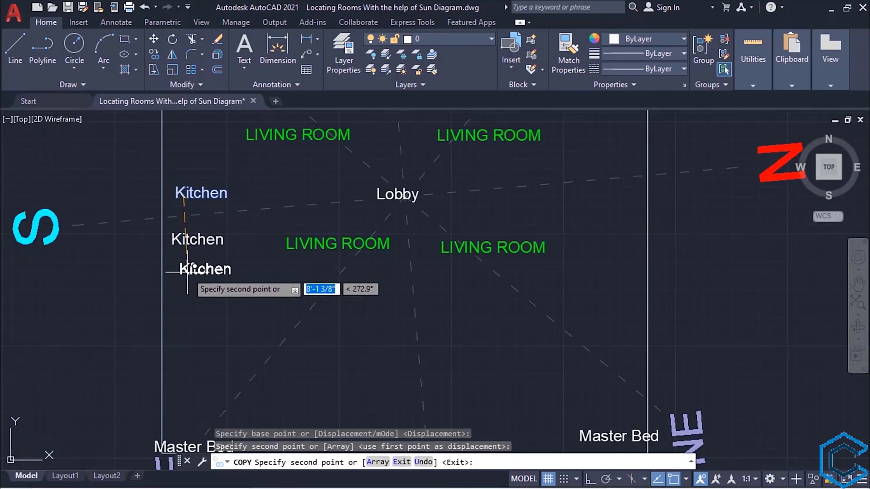
scroll(188, 272, down, 3)
middle_drag(185, 271, 200, 312)
key(Escape)
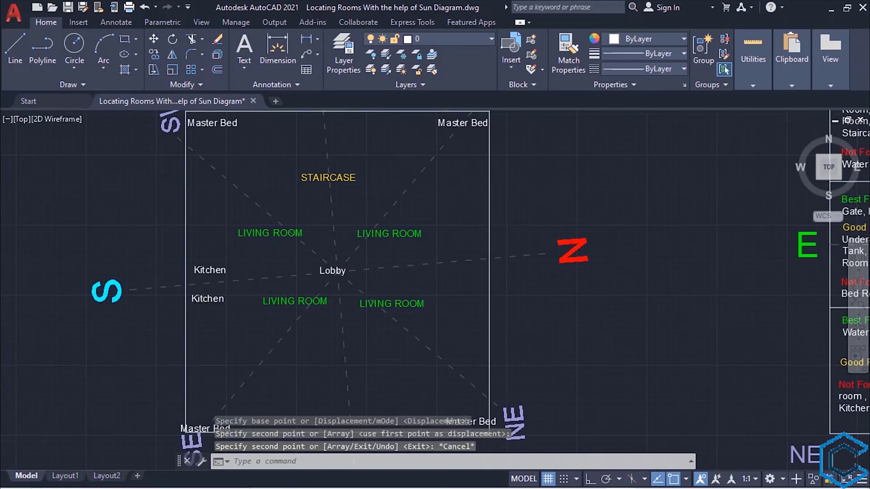
scroll(204, 296, down, 2)
middle_drag(311, 324, 236, 307)
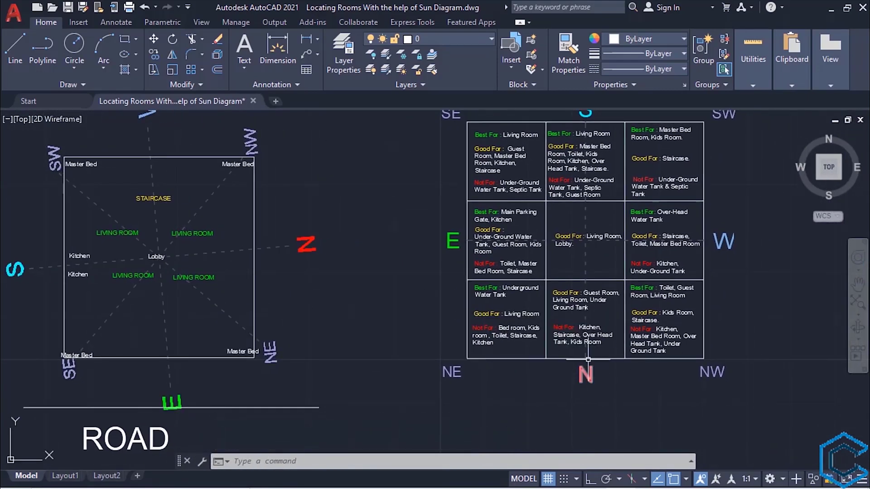
Copy both Kitchen labels to the plot's right side beside the N line
middle_drag(228, 319, 298, 338)
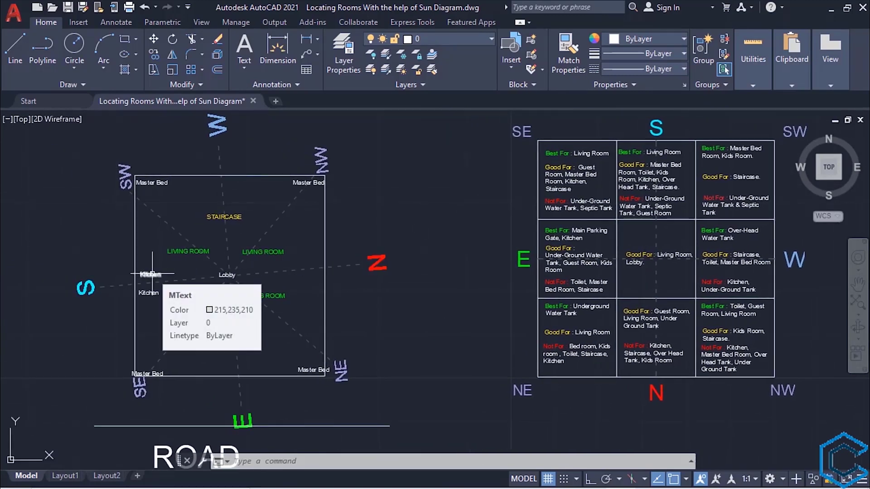
click(152, 273)
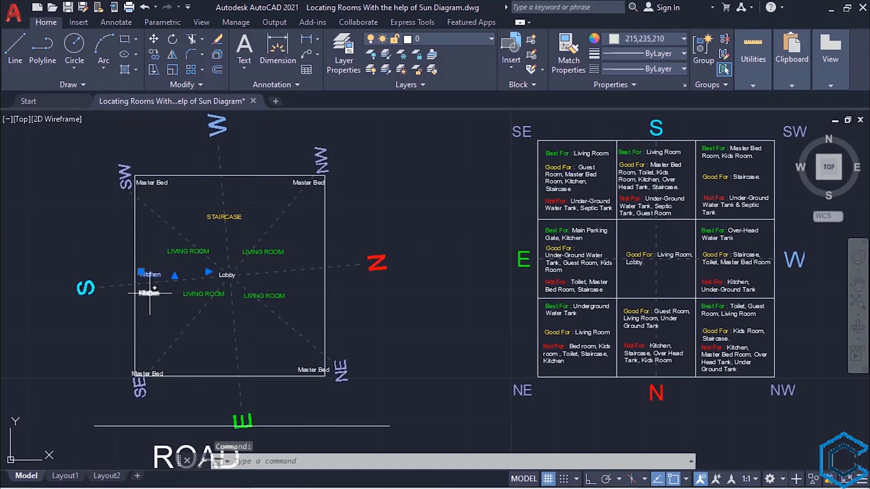
click(150, 293)
click(152, 53)
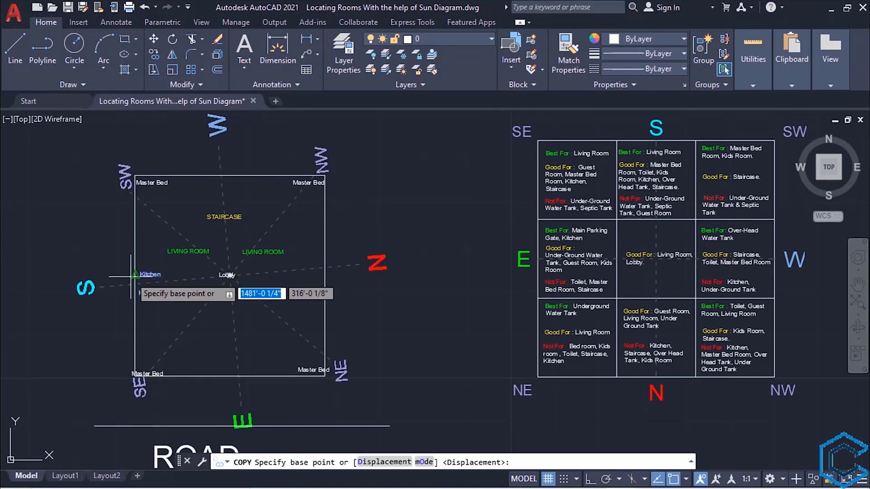
click(138, 275)
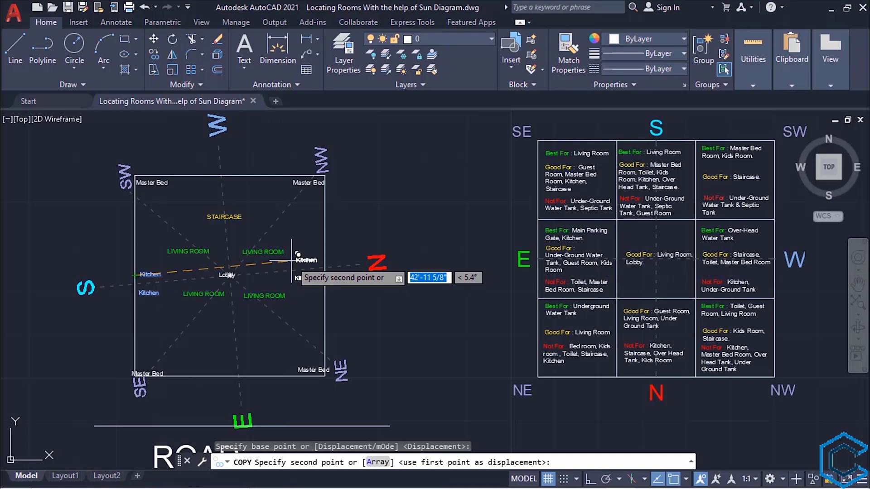
click(299, 258)
key(Escape)
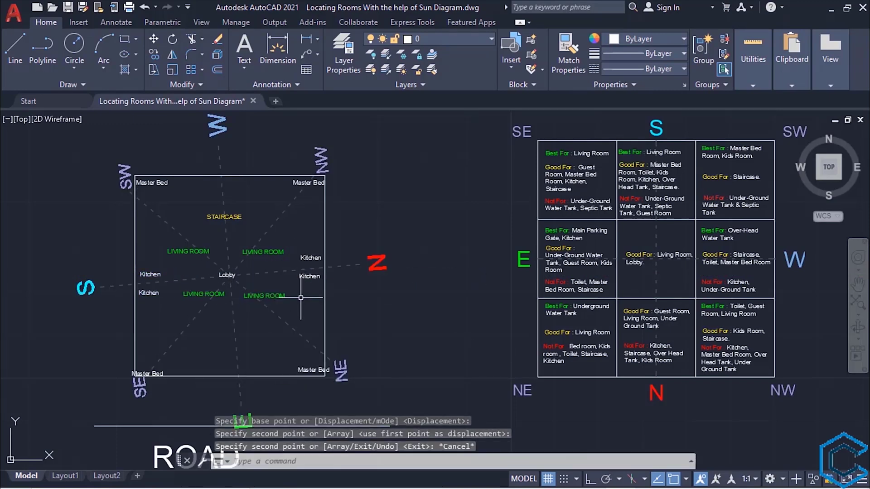
Select the Good For note in the table's top-middle cell
middle_drag(359, 313, 326, 318)
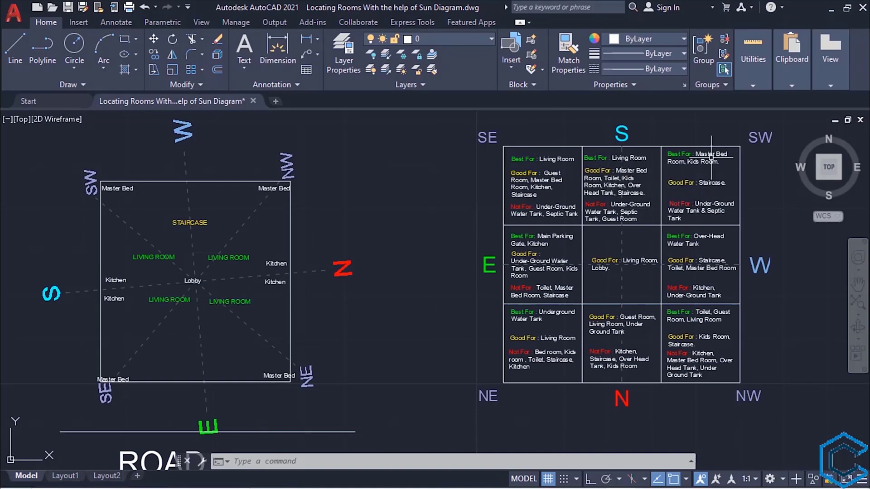
middle_drag(476, 250, 448, 270)
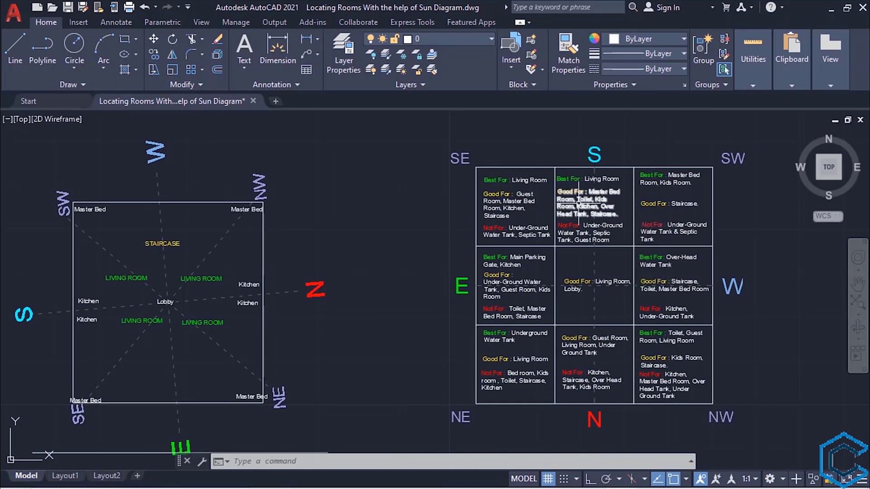
mouse_move(589, 202)
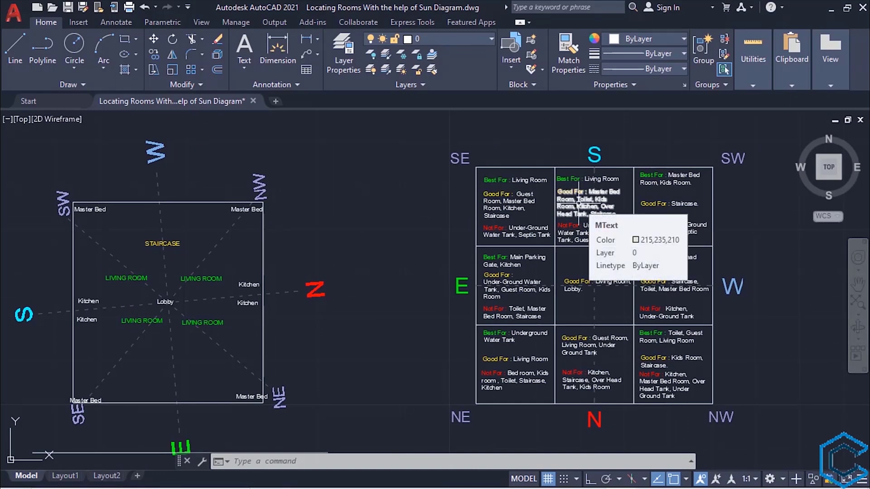
click(579, 202)
Copy the 'Good For' note into the plot near its SW corner
click(154, 54)
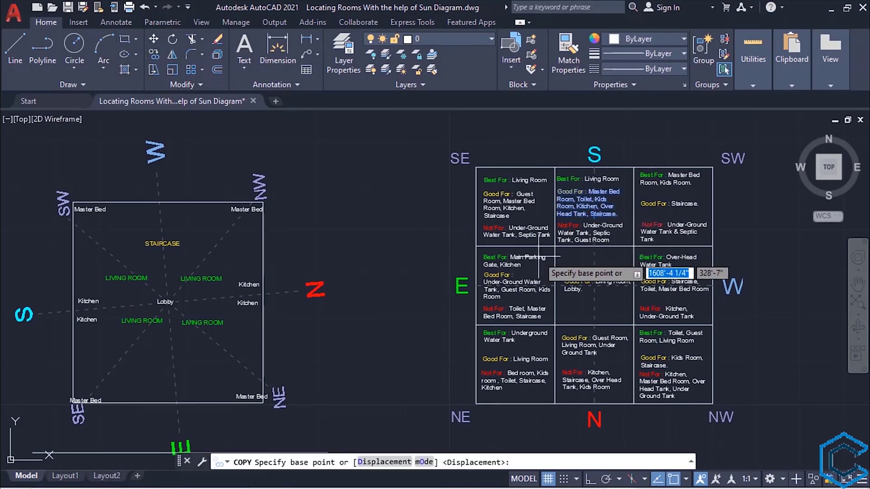
click(589, 210)
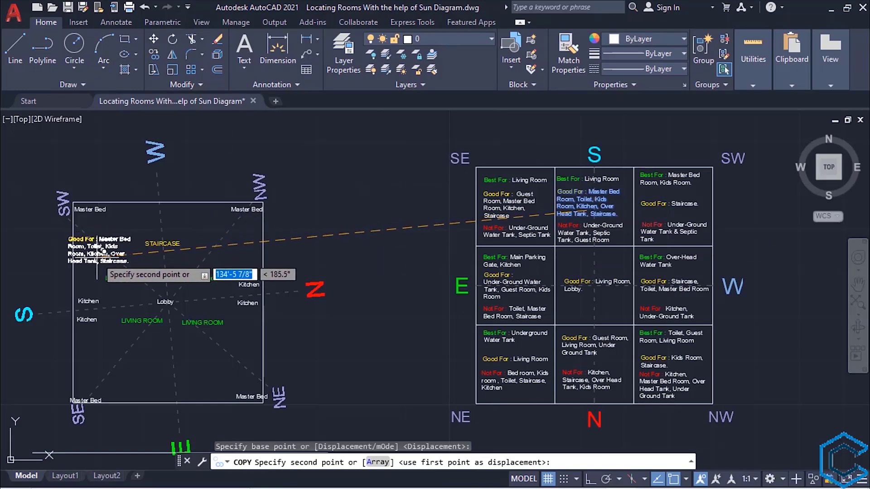
scroll(103, 251, up, 3)
click(81, 247)
middle_drag(112, 251, 152, 270)
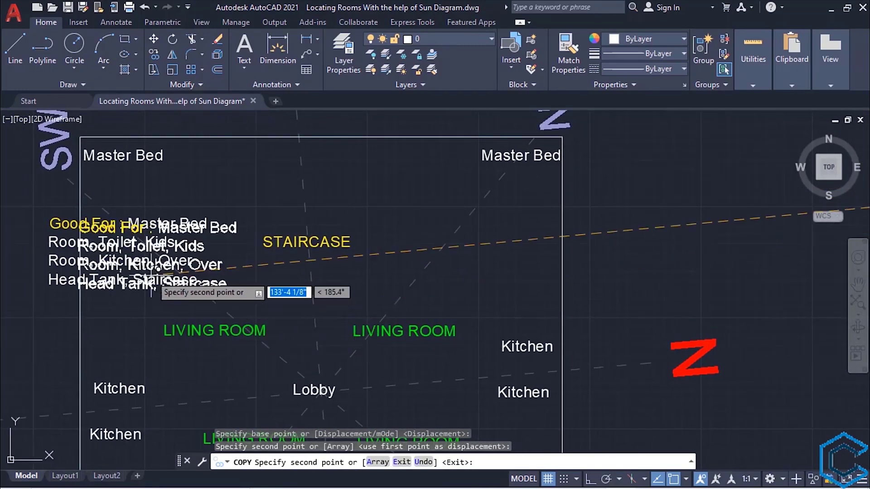
key(Escape)
Edit the copied note so it reads only 'Toilet'
double_click(126, 248)
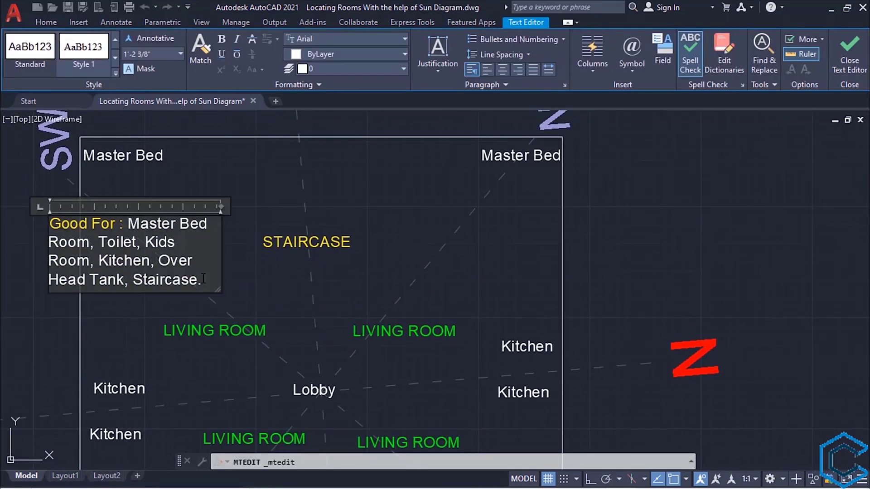
drag(203, 278, 34, 282)
key(Delete)
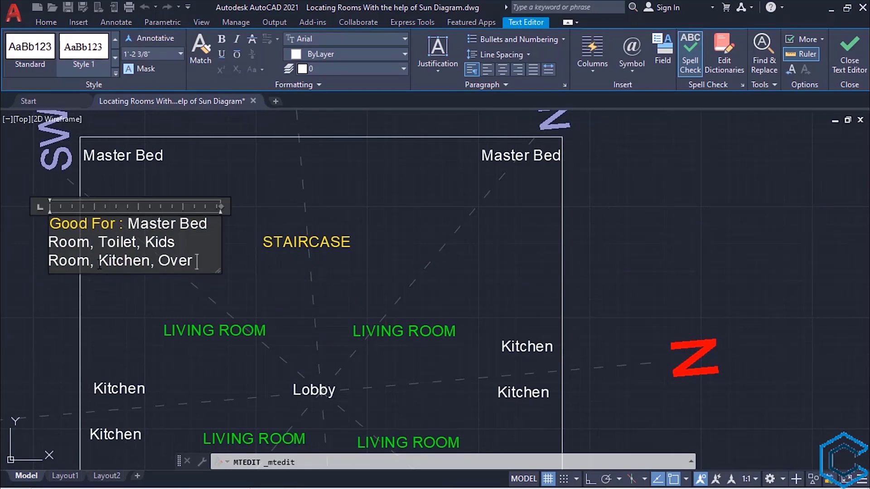
drag(100, 265, 59, 247)
click(99, 266)
key(BackSpace)
key(BackSpace)
key(BackSpace)
key(BackSpace)
key(BackSpace)
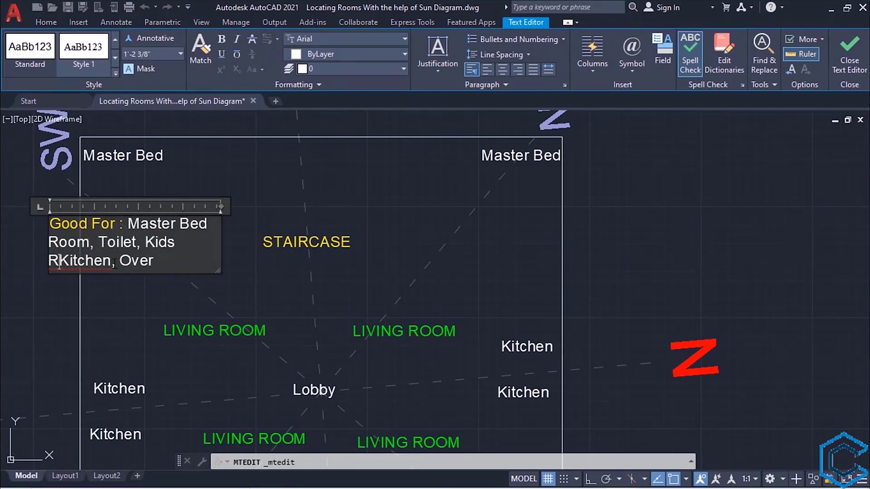
key(BackSpace)
key(Delete)
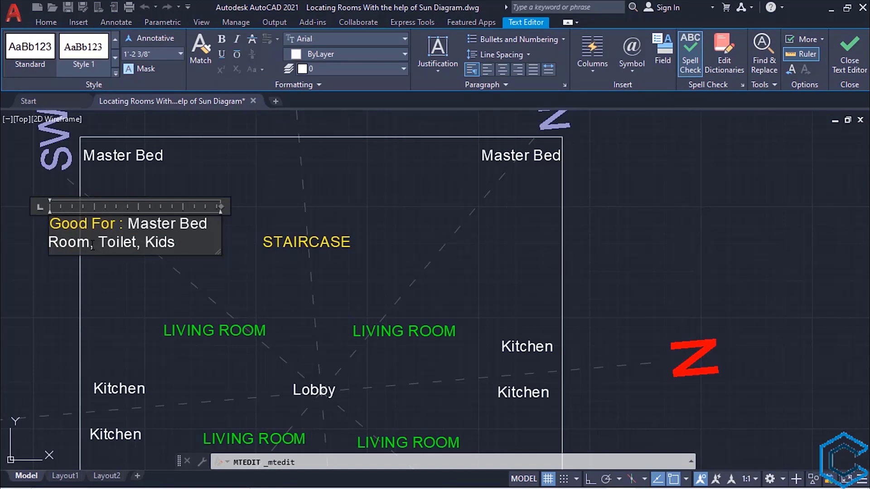
drag(93, 245, 49, 222)
key(Delete)
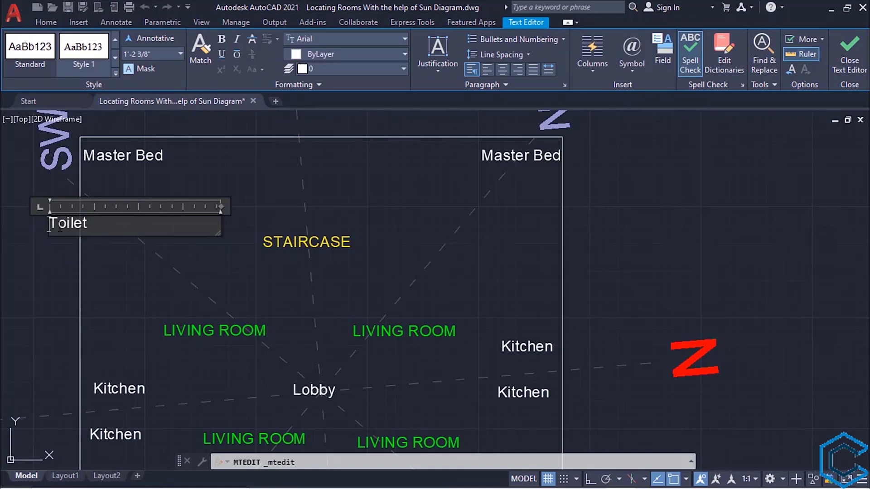
click(138, 265)
click(59, 222)
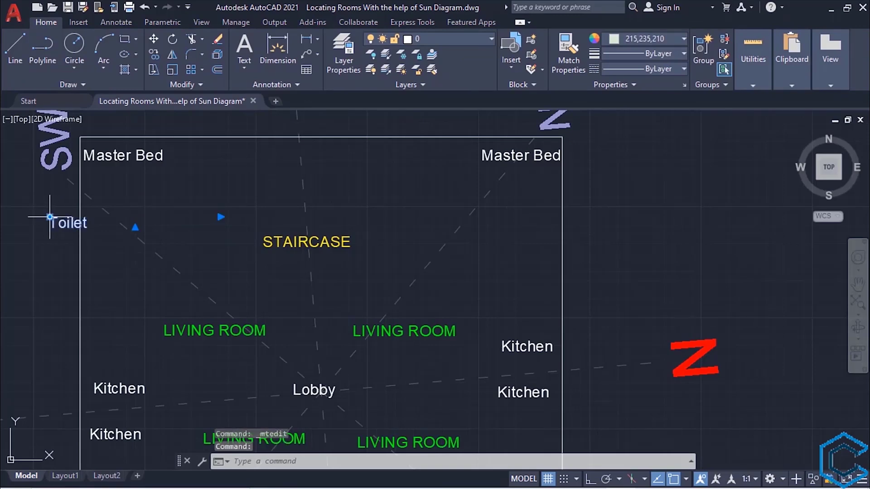
Copy the Toilet label near the plan's lower-left, upper-right and lower-right corners
click(50, 217)
scroll(132, 276, down, 2)
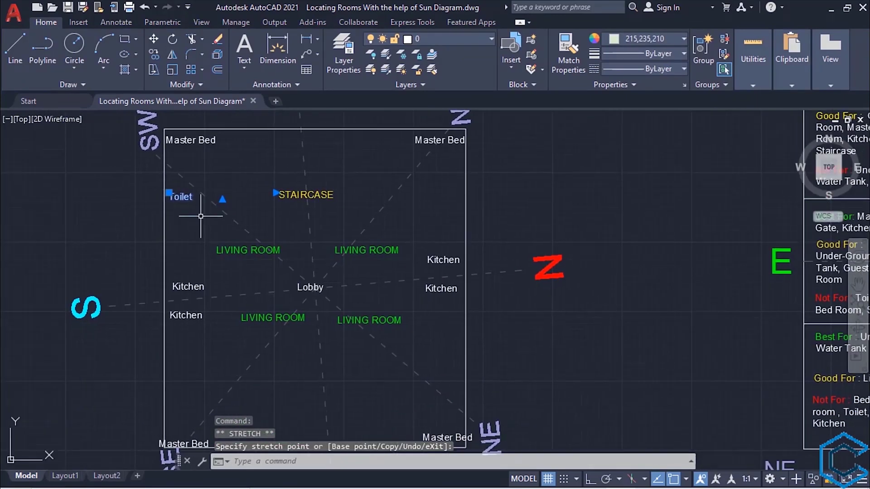
key(Escape)
text(co)
key(space)
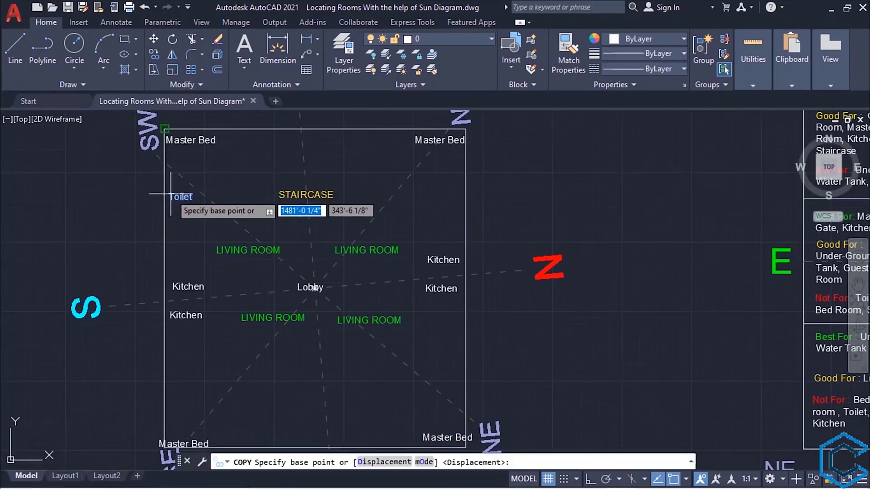
click(176, 197)
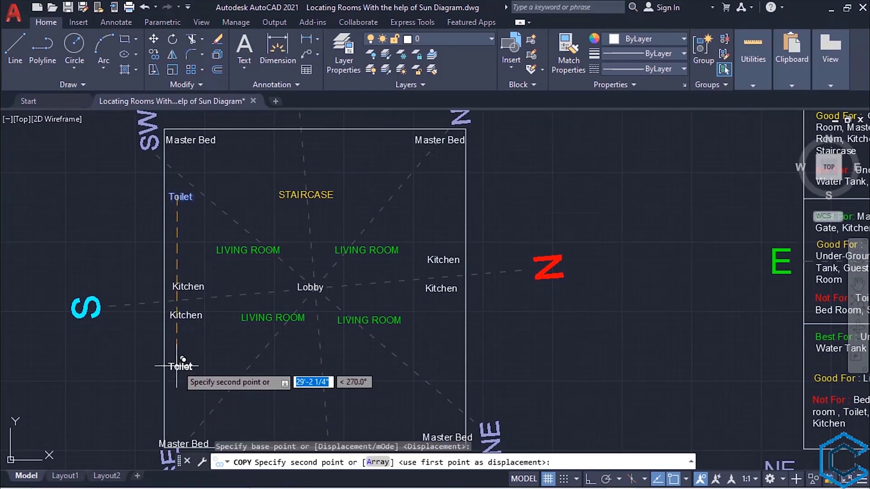
click(173, 381)
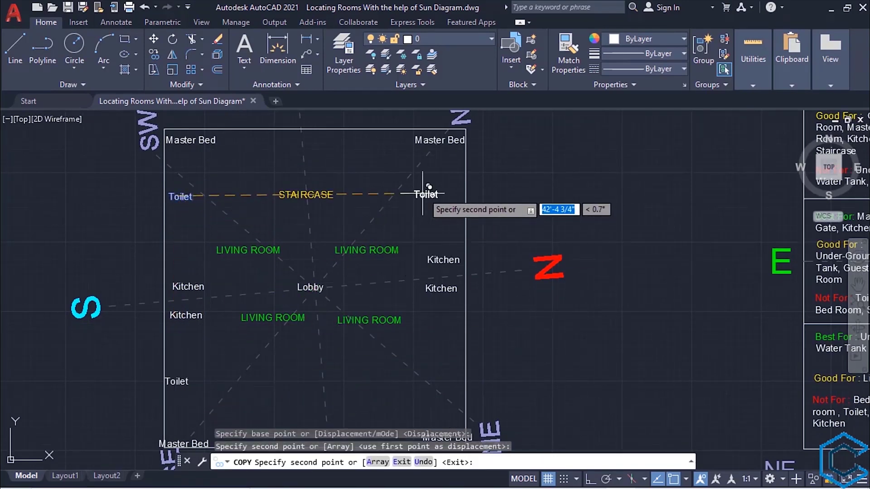
click(445, 185)
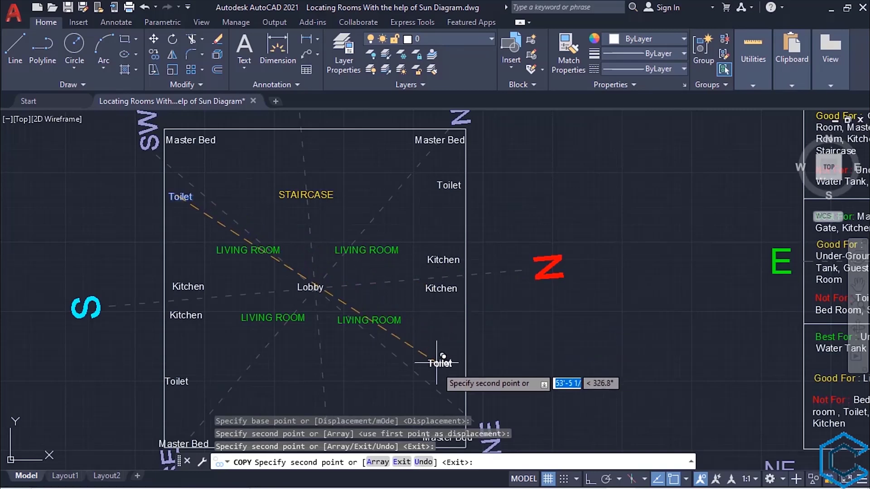
middle_drag(436, 363, 435, 313)
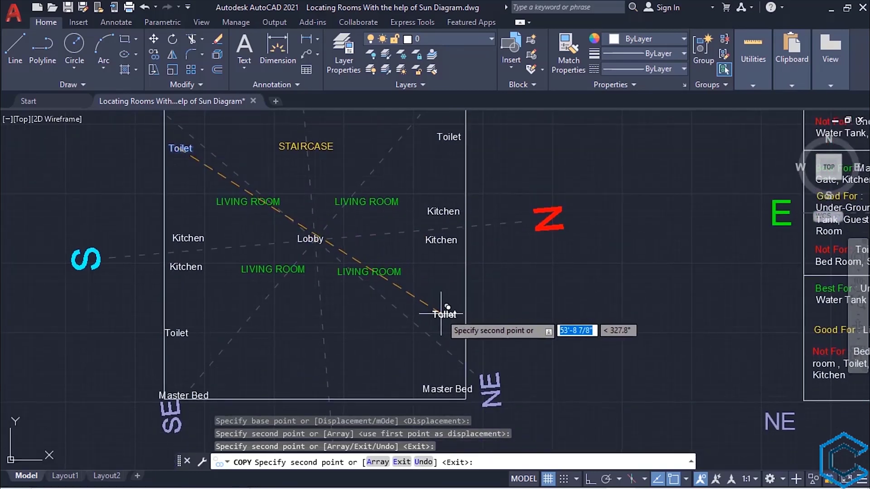
click(443, 329)
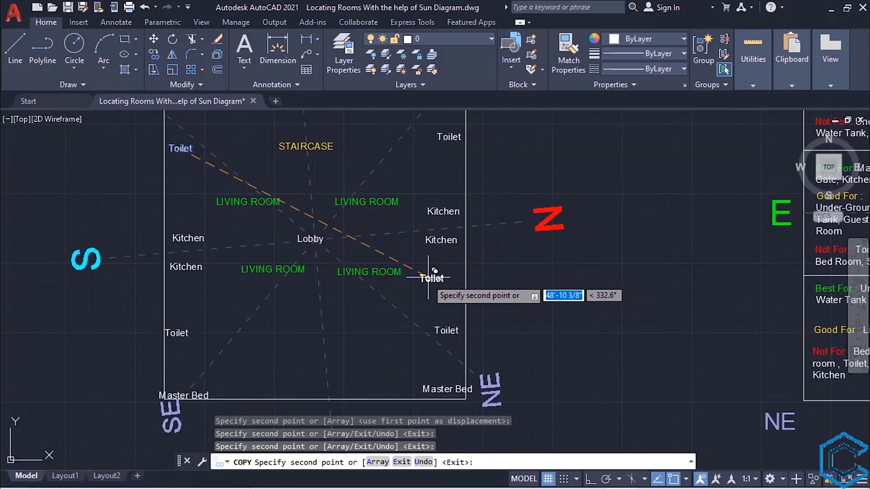
key(Escape)
scroll(428, 277, down, 2)
mouse_move(426, 277)
middle_down()
mouse_move(268, 262)
mouse_move(357, 314)
middle_up()
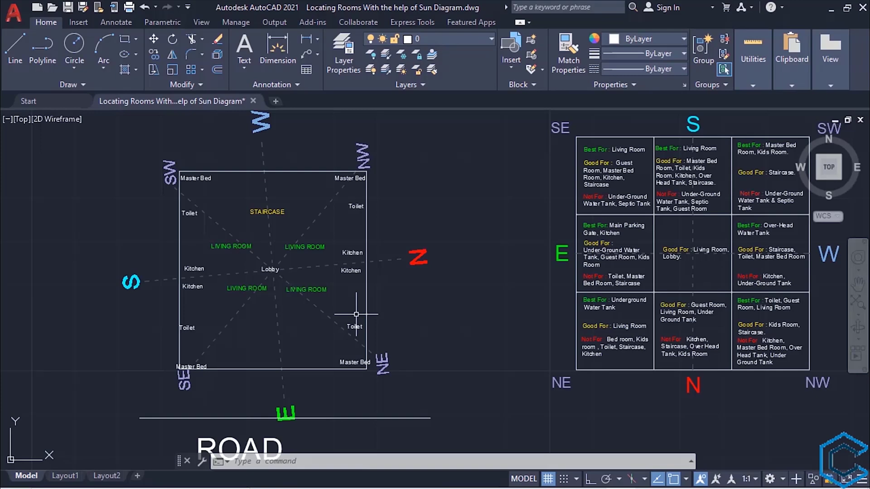
Copy the lower-left LIVING ROOM label below itself and change the copy to BALCONY
click(248, 288)
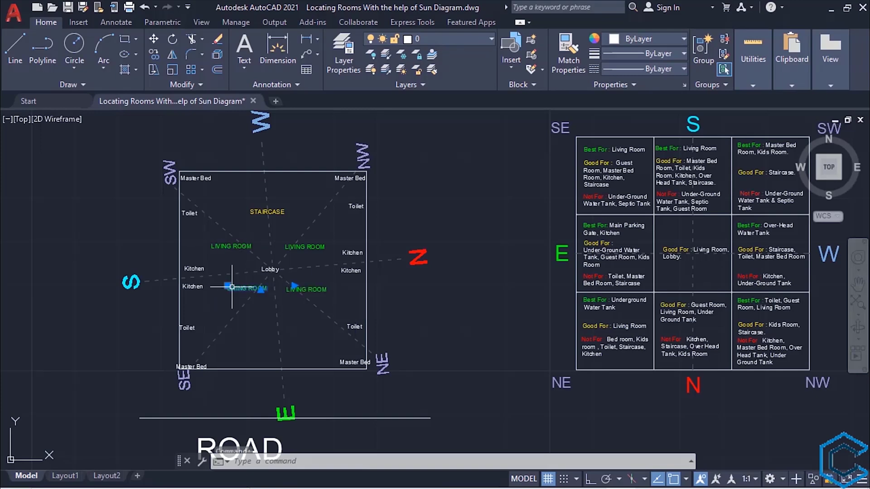
click(156, 51)
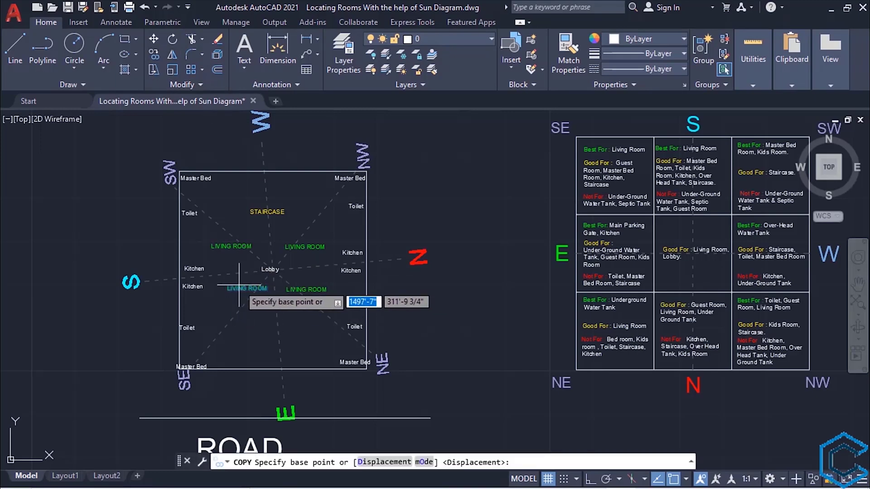
click(239, 288)
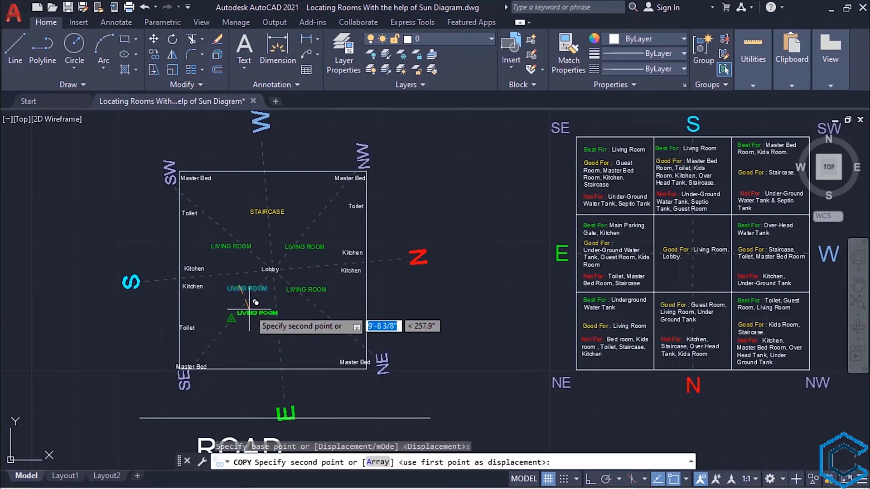
scroll(245, 321, up, 2)
click(248, 308)
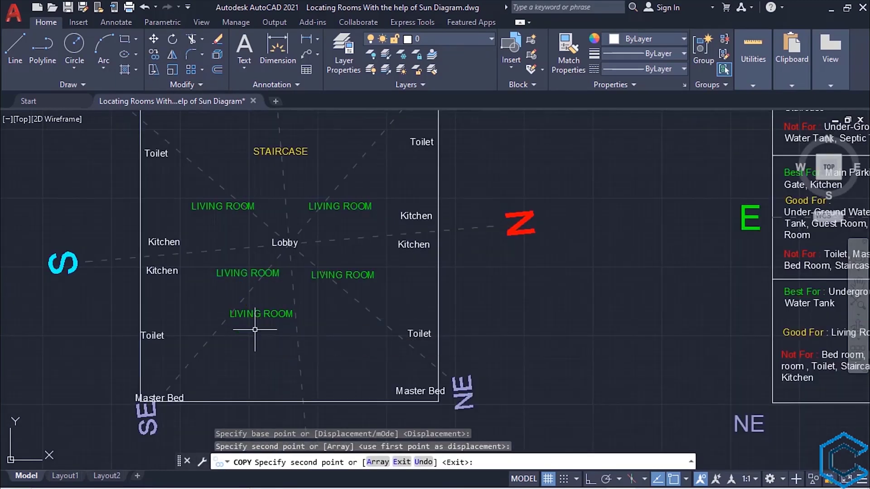
key(Escape)
click(260, 314)
double_click(285, 315)
text(BALCONY)
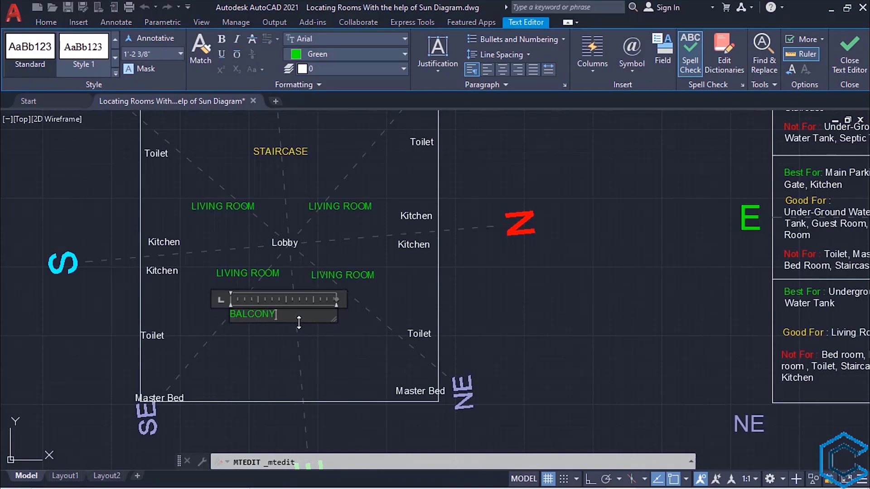
click(281, 344)
Copy BALCONY to both sides of the STAIRCASE and the lower-right area
click(254, 314)
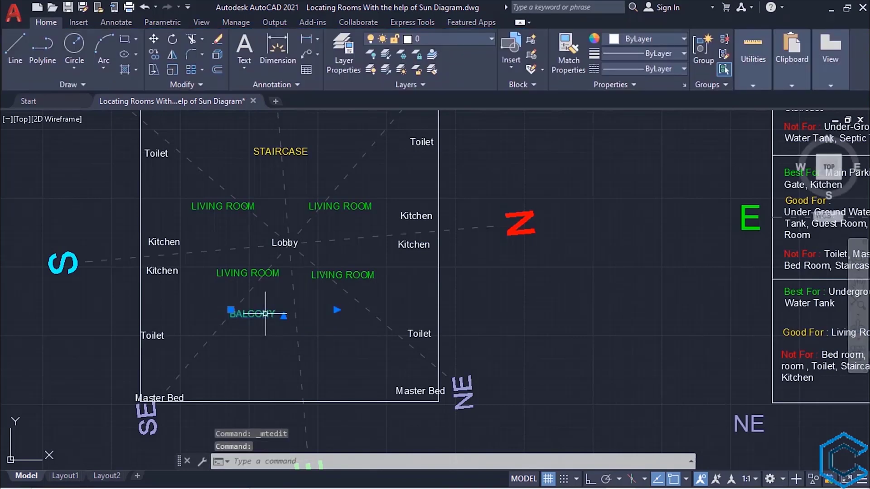
click(154, 54)
click(253, 312)
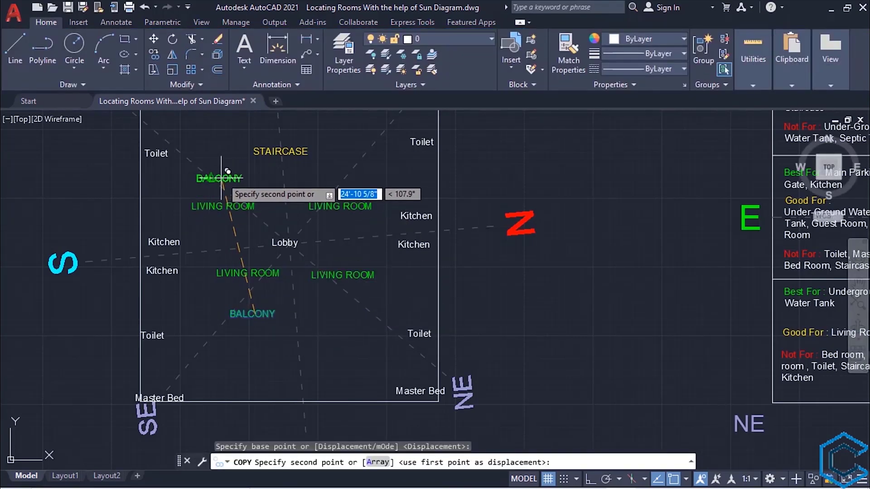
click(233, 160)
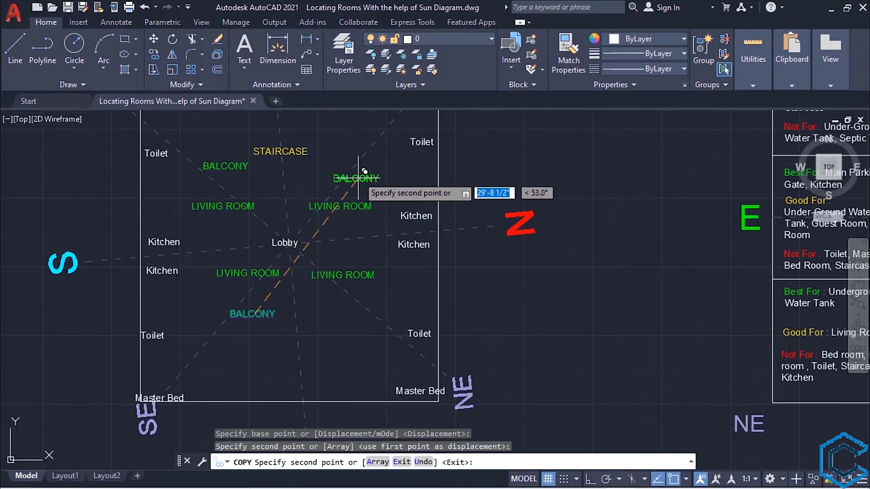
click(361, 158)
click(373, 303)
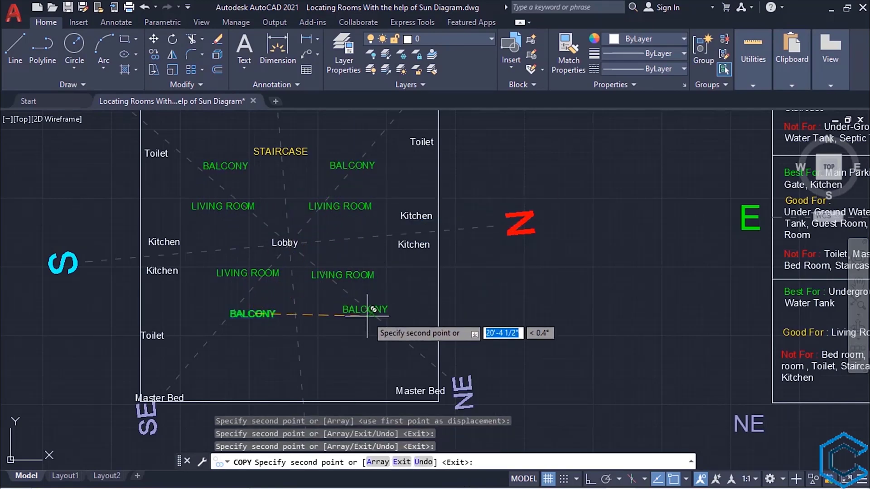
key(Escape)
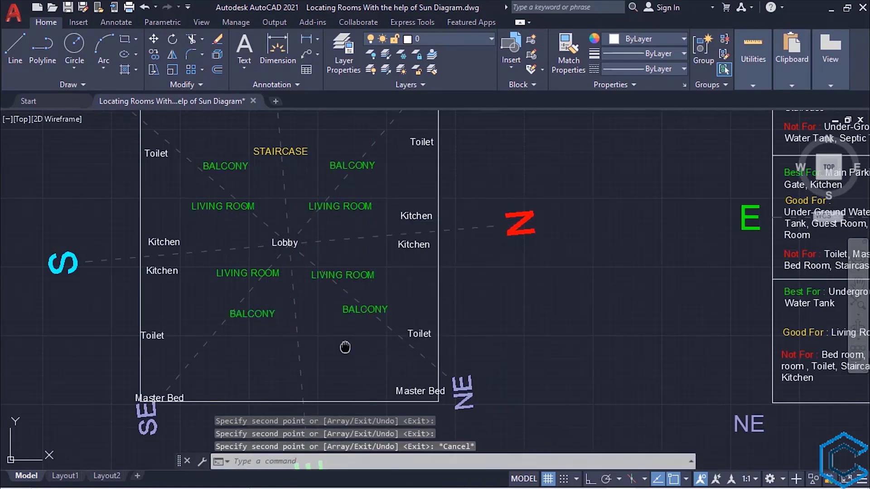
middle_drag(345, 347, 376, 373)
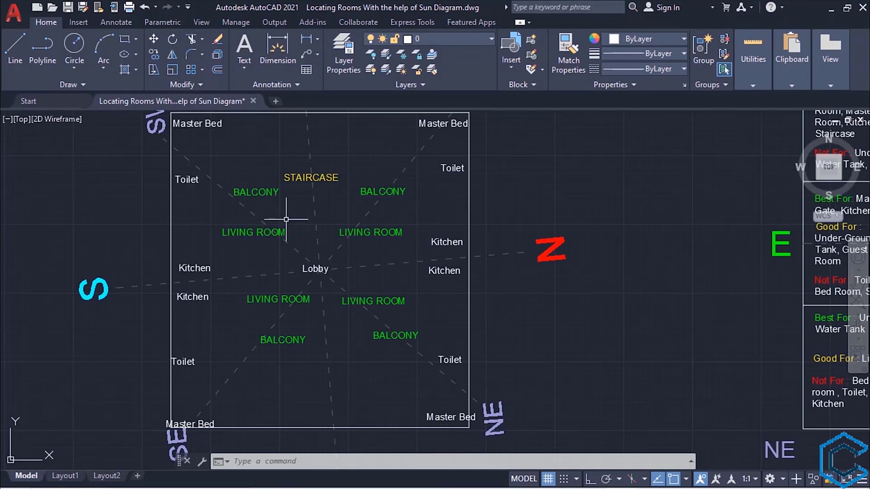
mouse_move(286, 219)
middle_down()
mouse_move(222, 250)
mouse_move(254, 239)
middle_up()
scroll(222, 251, down, 3)
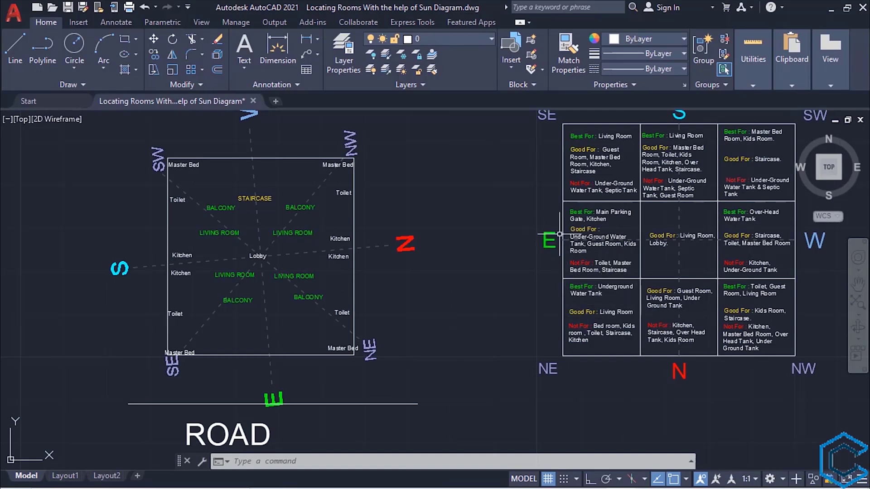
Copy the 'Best For: Main Parking Gate, Kitchen' text just below the plan
click(607, 212)
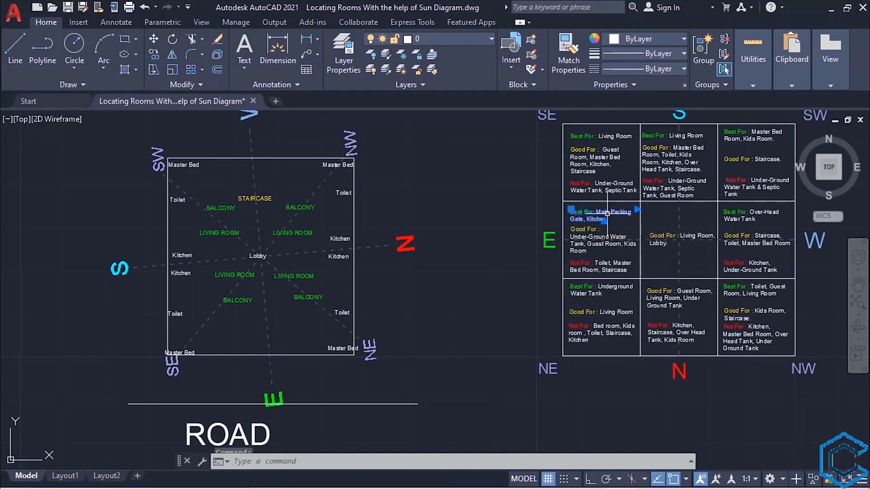
click(154, 54)
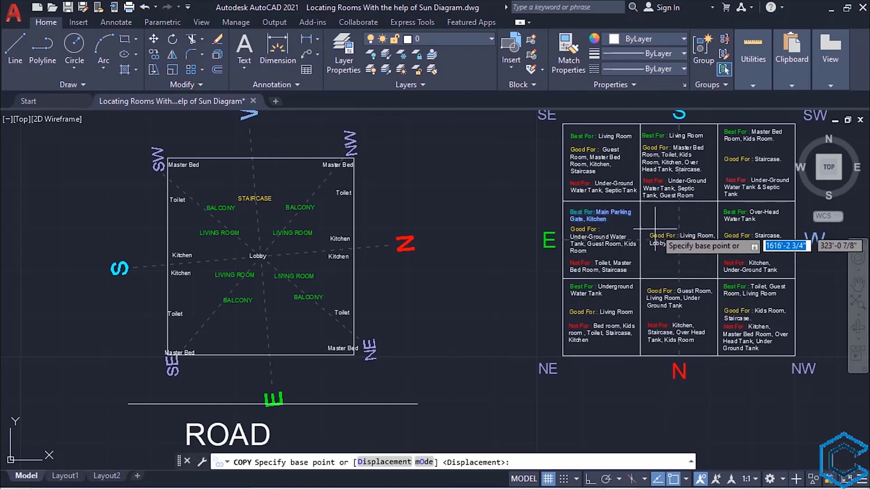
click(604, 220)
scroll(282, 366, up, 2)
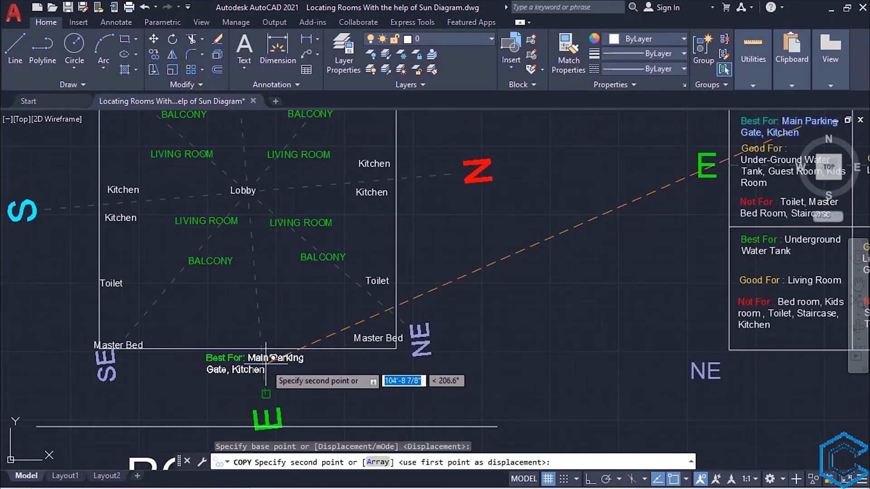
scroll(267, 358, up, 2)
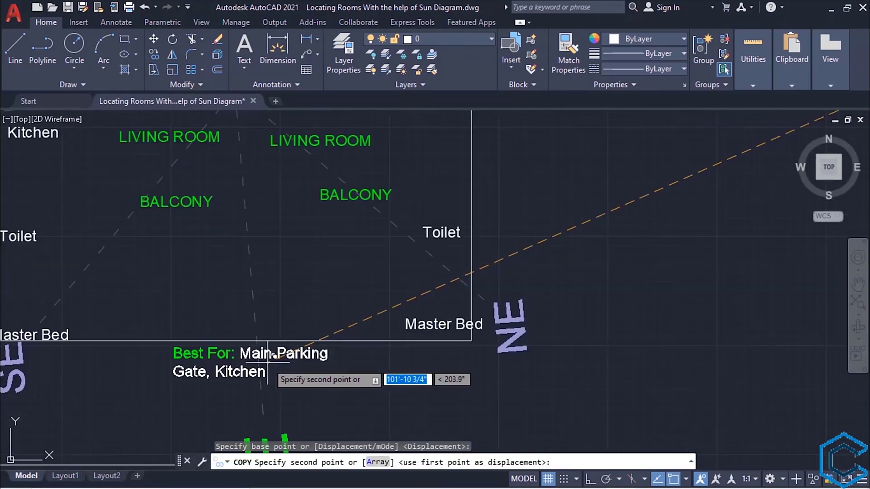
click(277, 380)
key(Escape)
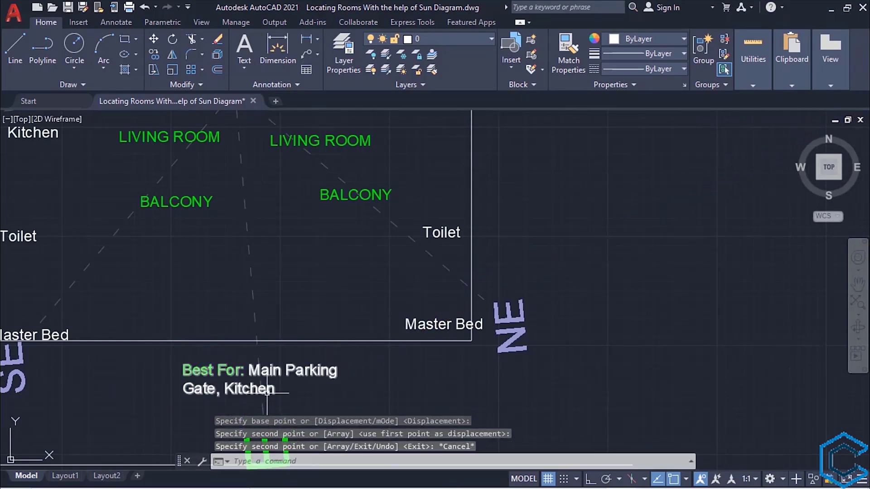
Trim the copied text so it reads just 'Main Parking Gate'
double_click(277, 389)
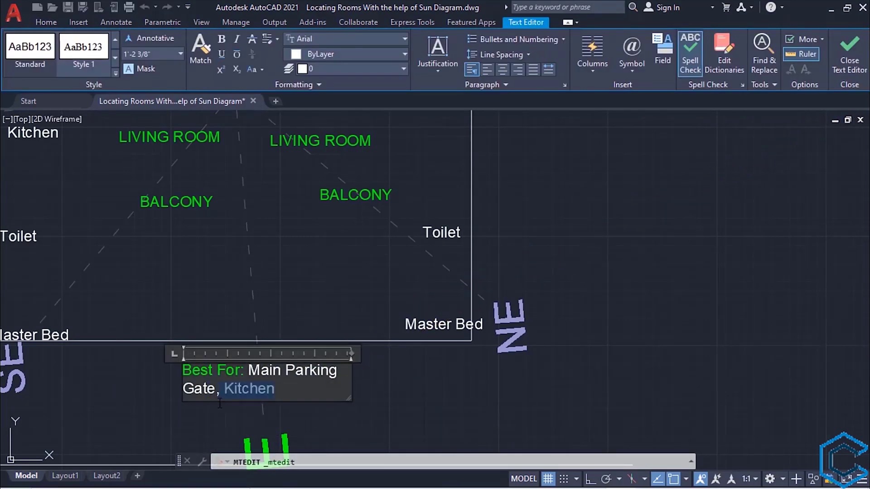
key(BackSpace)
key(BackSpace)
key(BackSpace)
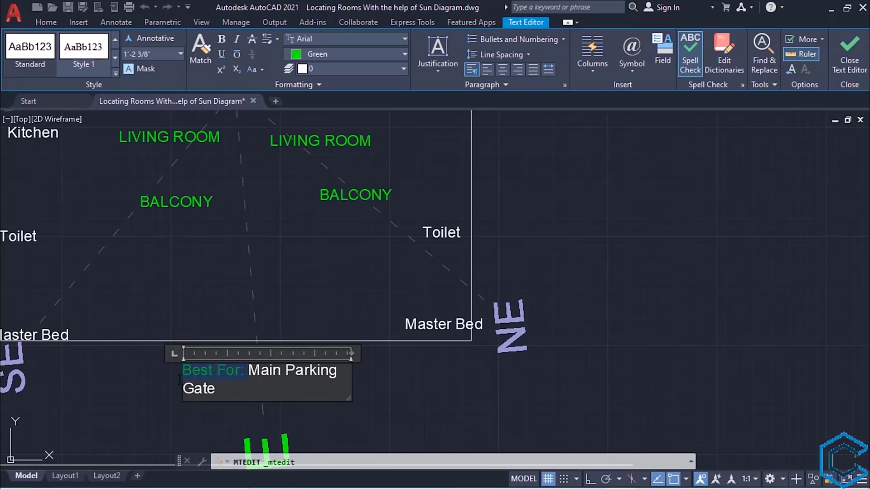
key(BackSpace)
click(301, 396)
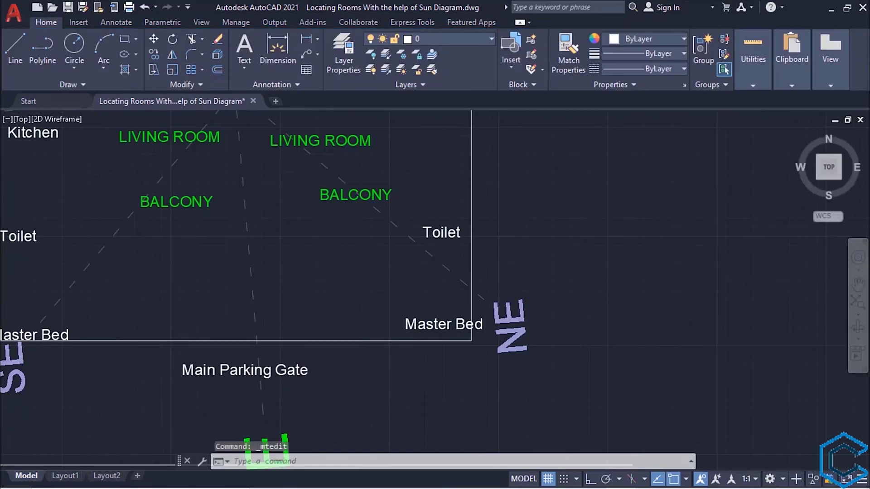
scroll(302, 397, down, 3)
scroll(356, 298, up, 1)
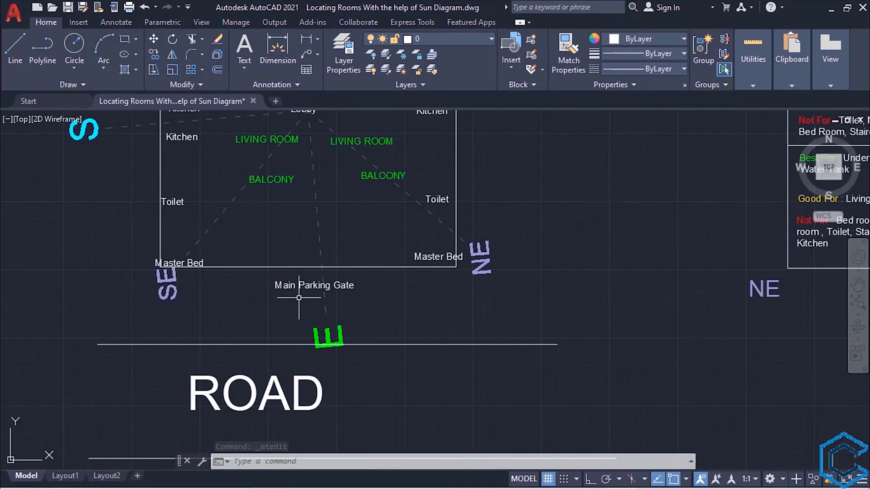
scroll(410, 380, down, 2)
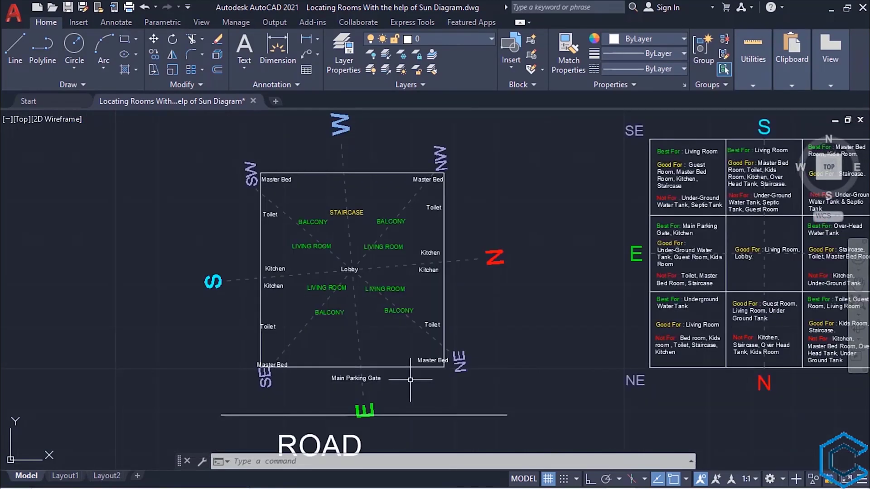